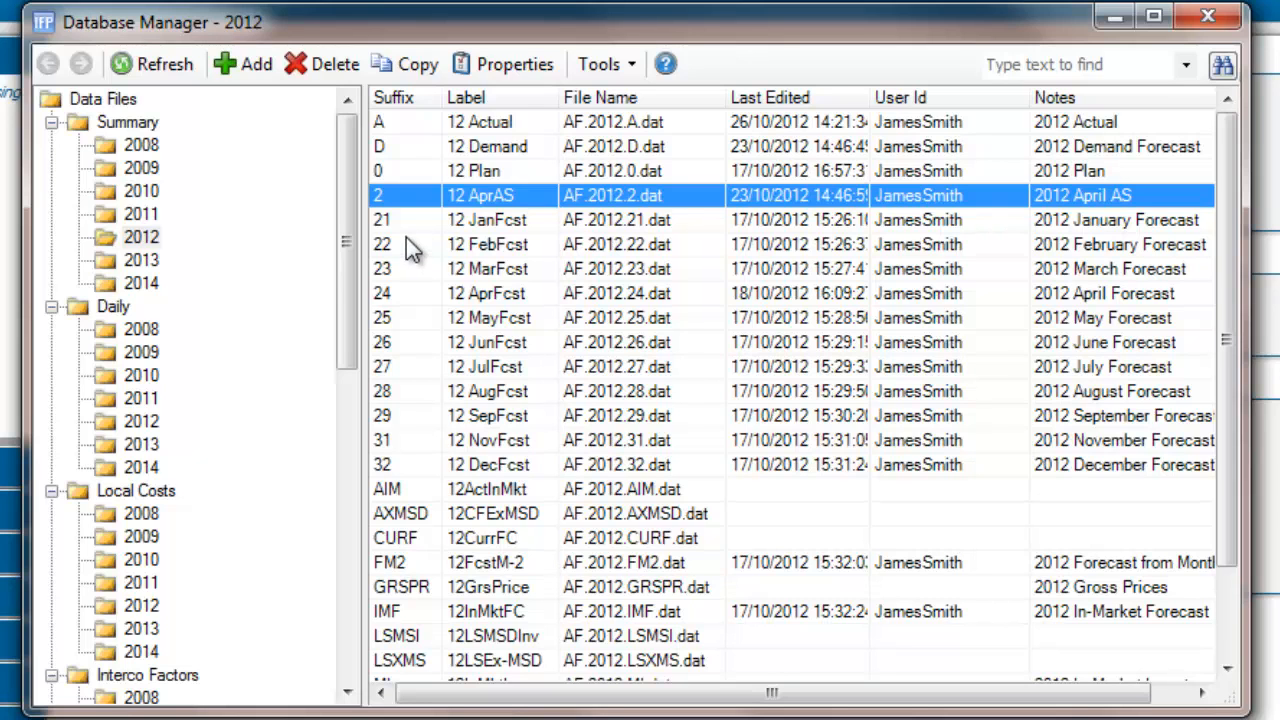
Step: Try to copy the 2012 12 AprAS data file into the 2012 target file with suffix A (12 Actual)
{"action": "left_click", "coordinate": [405, 66]}
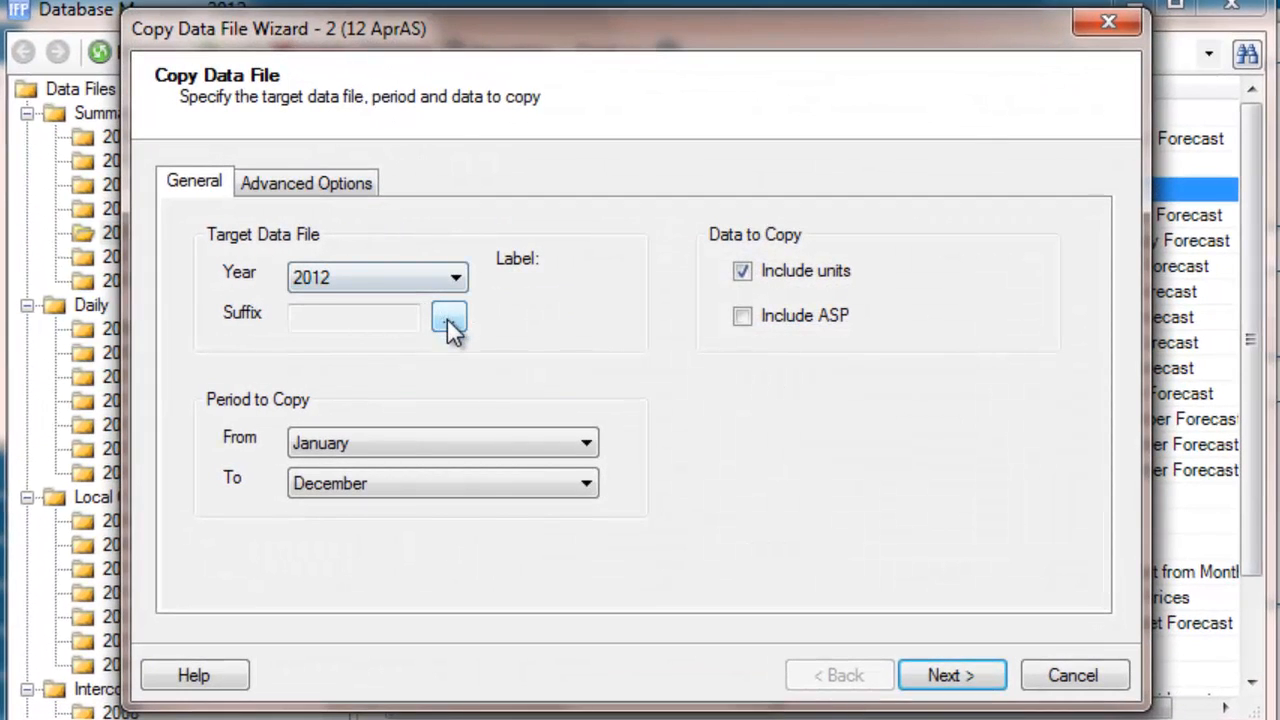
{"action": "left_click", "coordinate": [450, 320]}
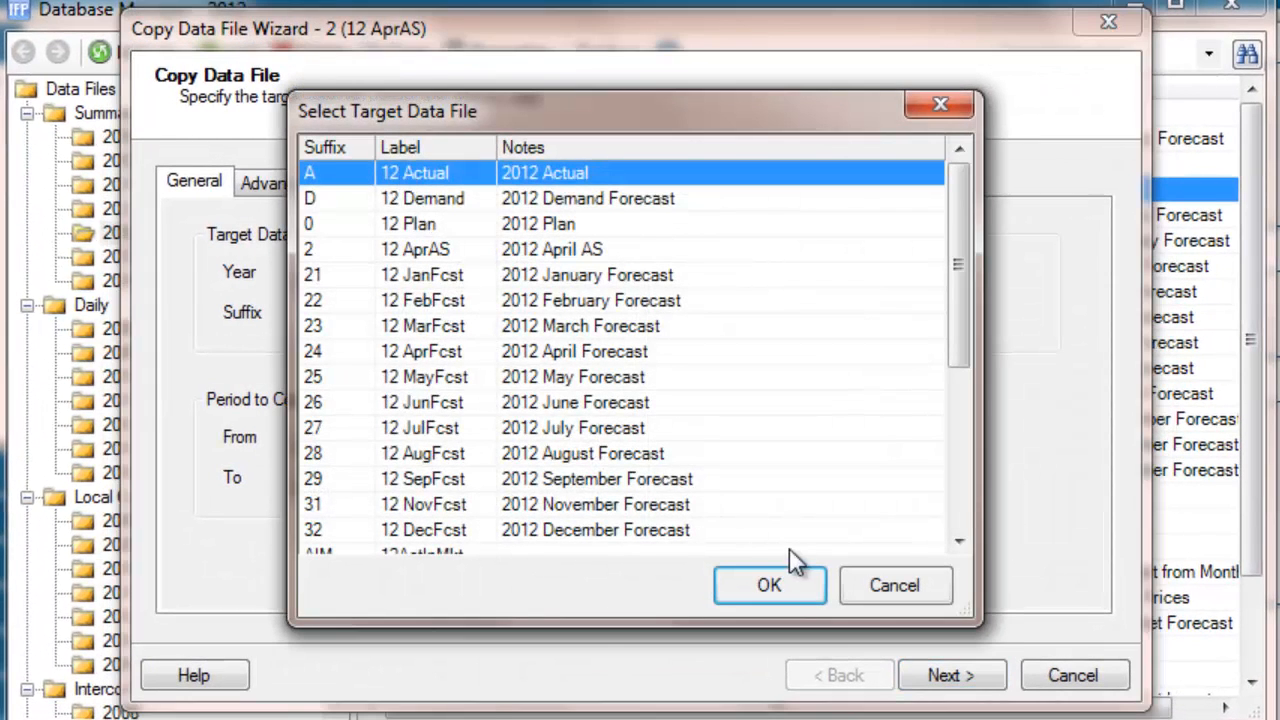
{"action": "left_click", "coordinate": [770, 586]}
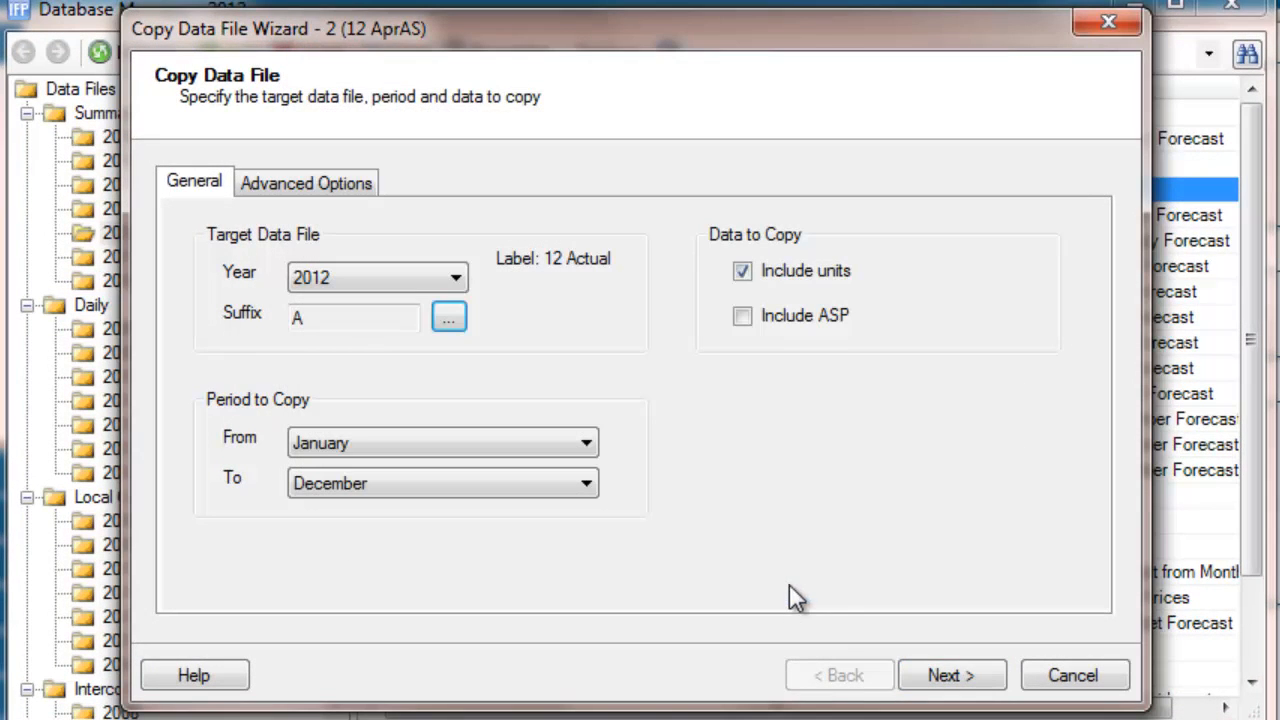
{"action": "left_click", "coordinate": [929, 673]}
{"action": "left_click", "coordinate": [640, 454]}
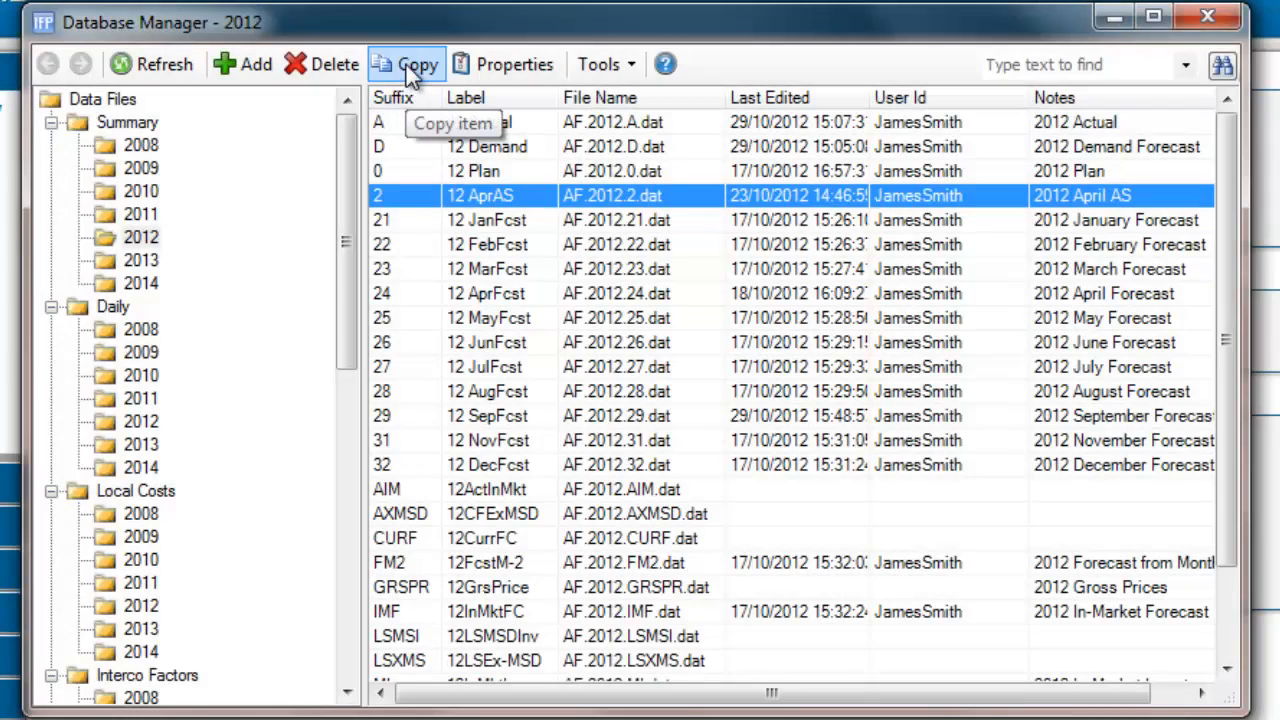
Step: Set up a copy of 12 AprAS into the 2012 target file with suffix D (12 Demand), including ASP
{"action": "left_click", "coordinate": [408, 70]}
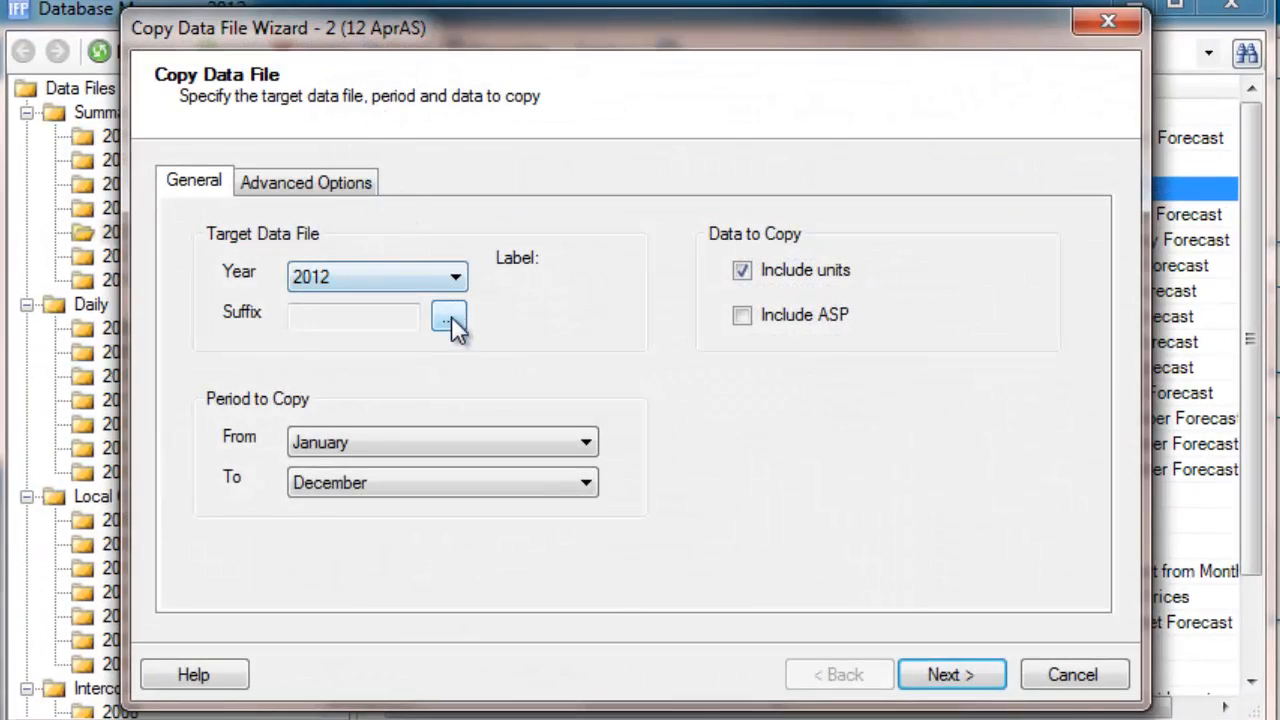
{"action": "left_click", "coordinate": [449, 316]}
{"action": "left_click", "coordinate": [420, 199]}
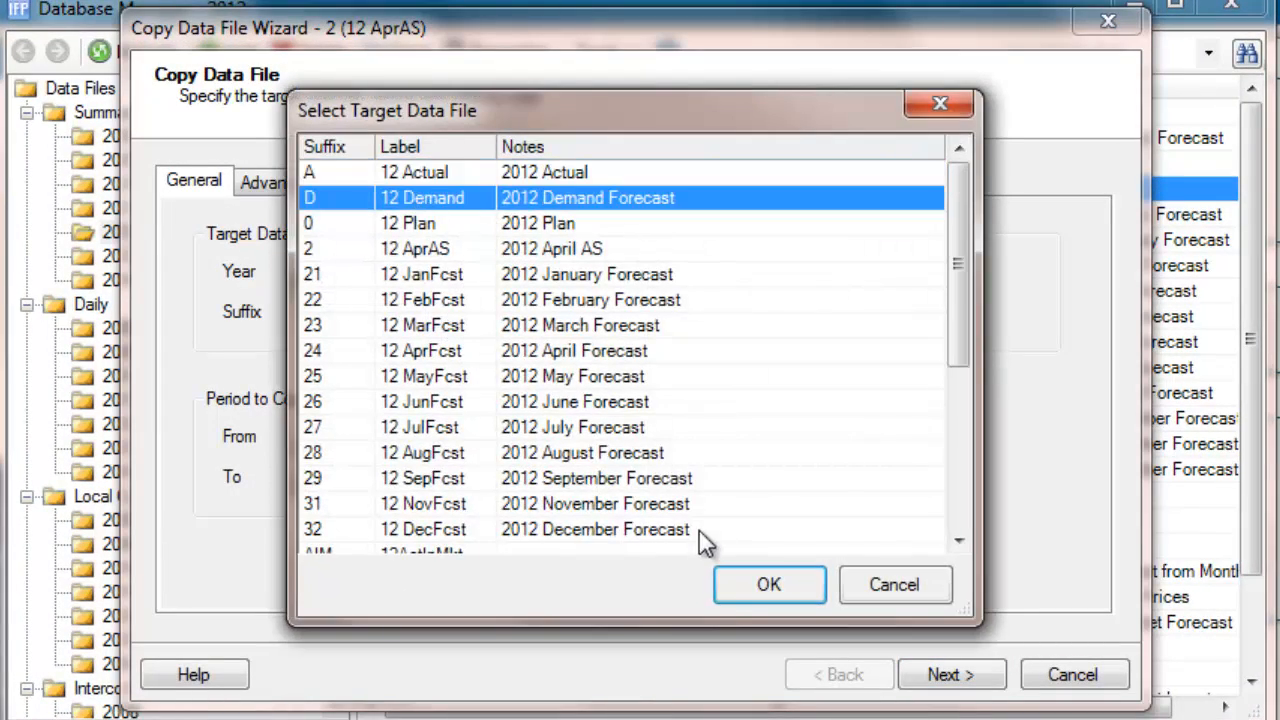
{"action": "left_click", "coordinate": [726, 586]}
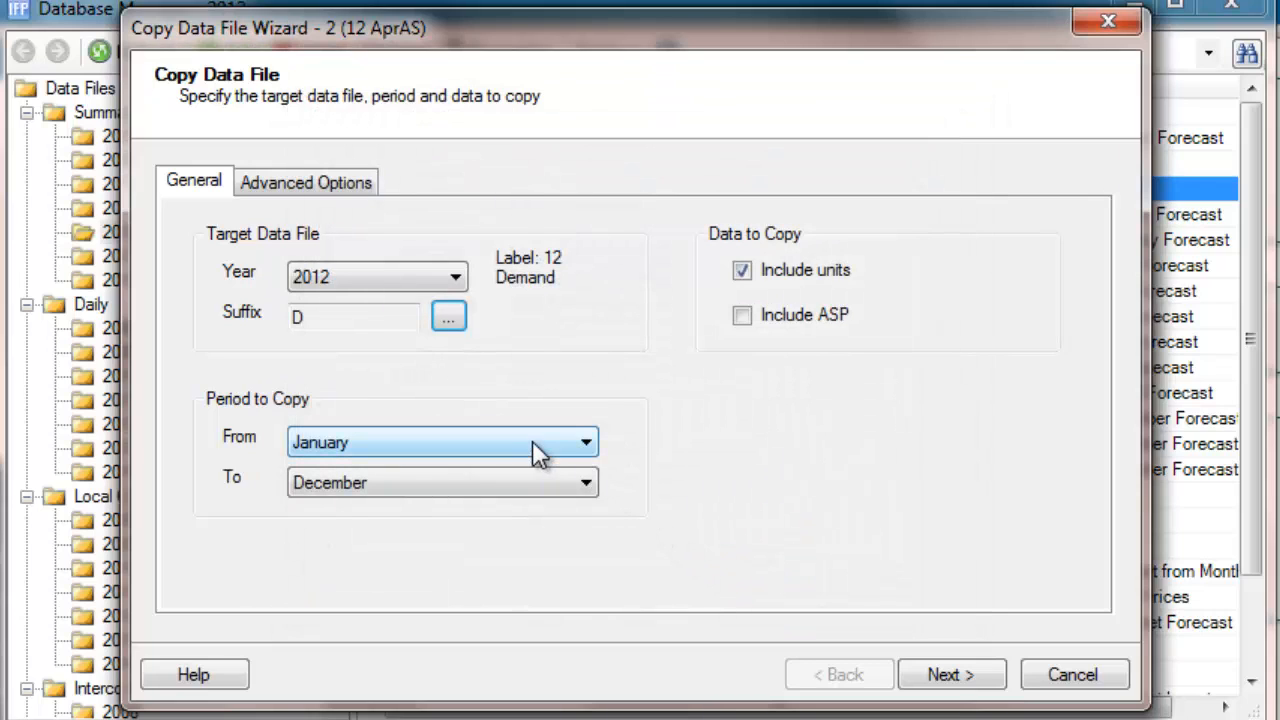
{"action": "left_click", "coordinate": [744, 318]}
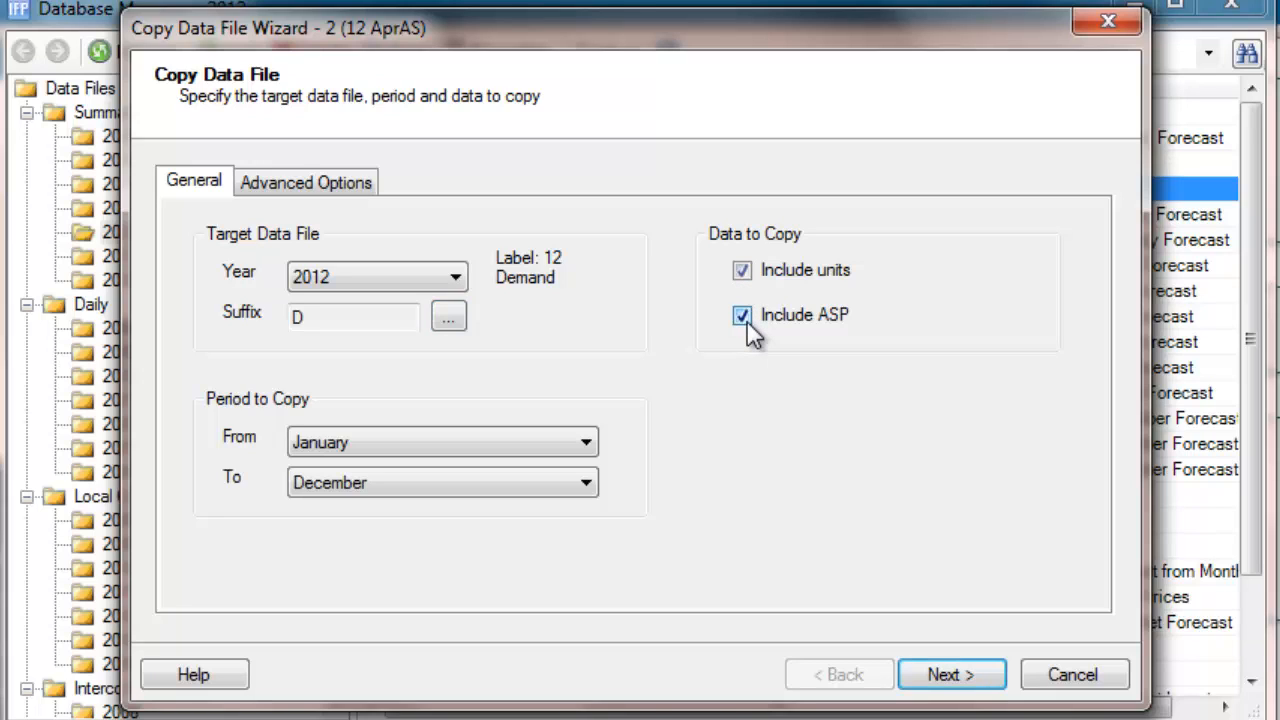
Step: Accept the default selection of all items, run the copy into 12 Demand and dismiss the summary
{"action": "left_click", "coordinate": [925, 676]}
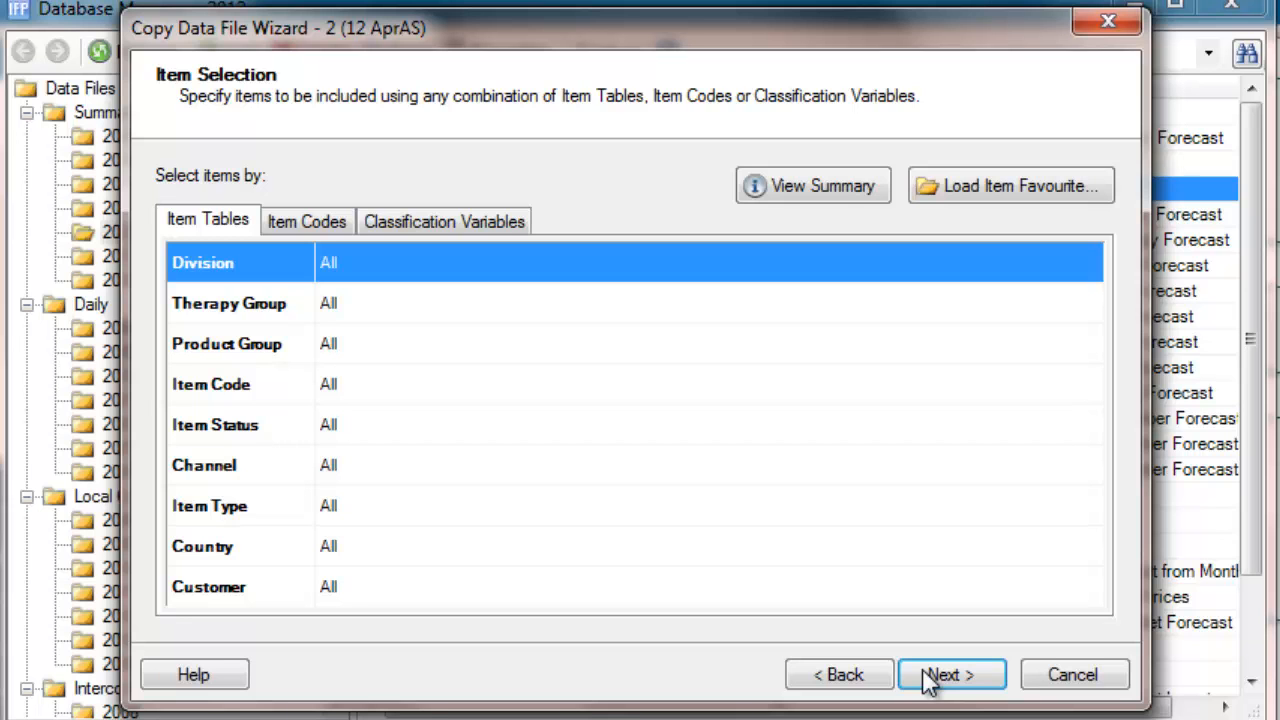
{"action": "left_click", "coordinate": [928, 676]}
{"action": "left_click", "coordinate": [928, 676]}
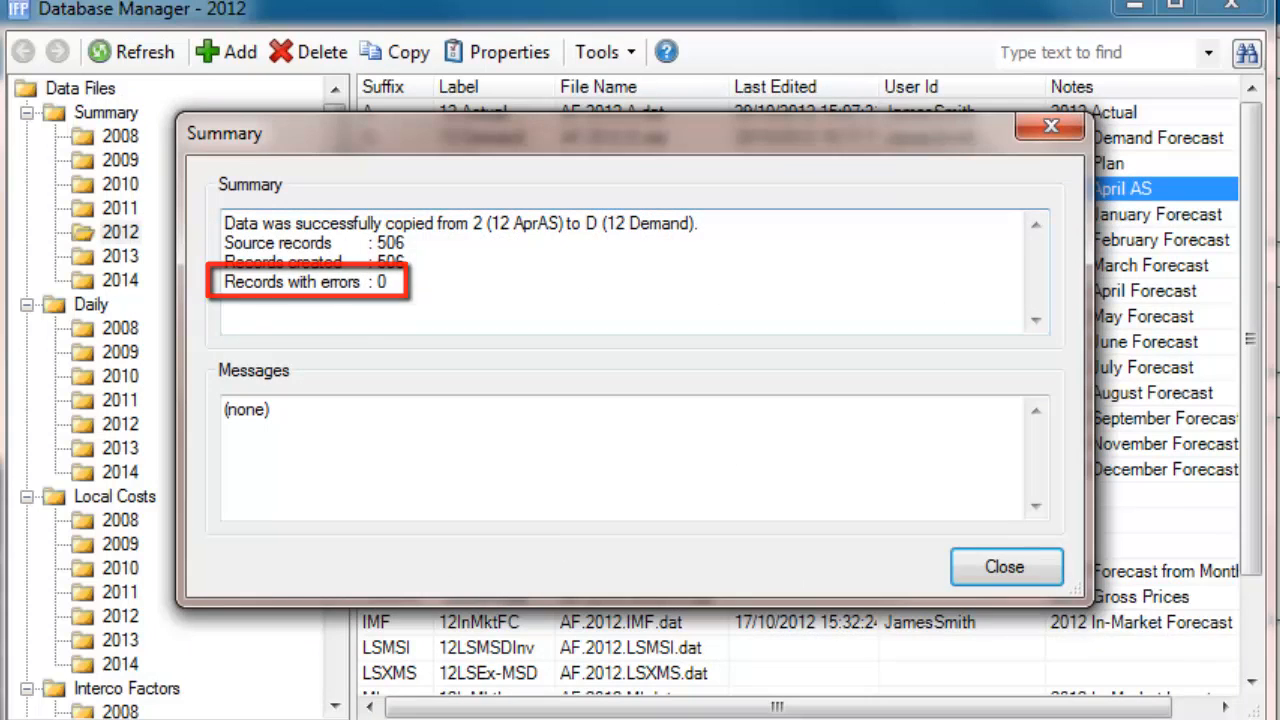
{"action": "left_click", "coordinate": [958, 562]}
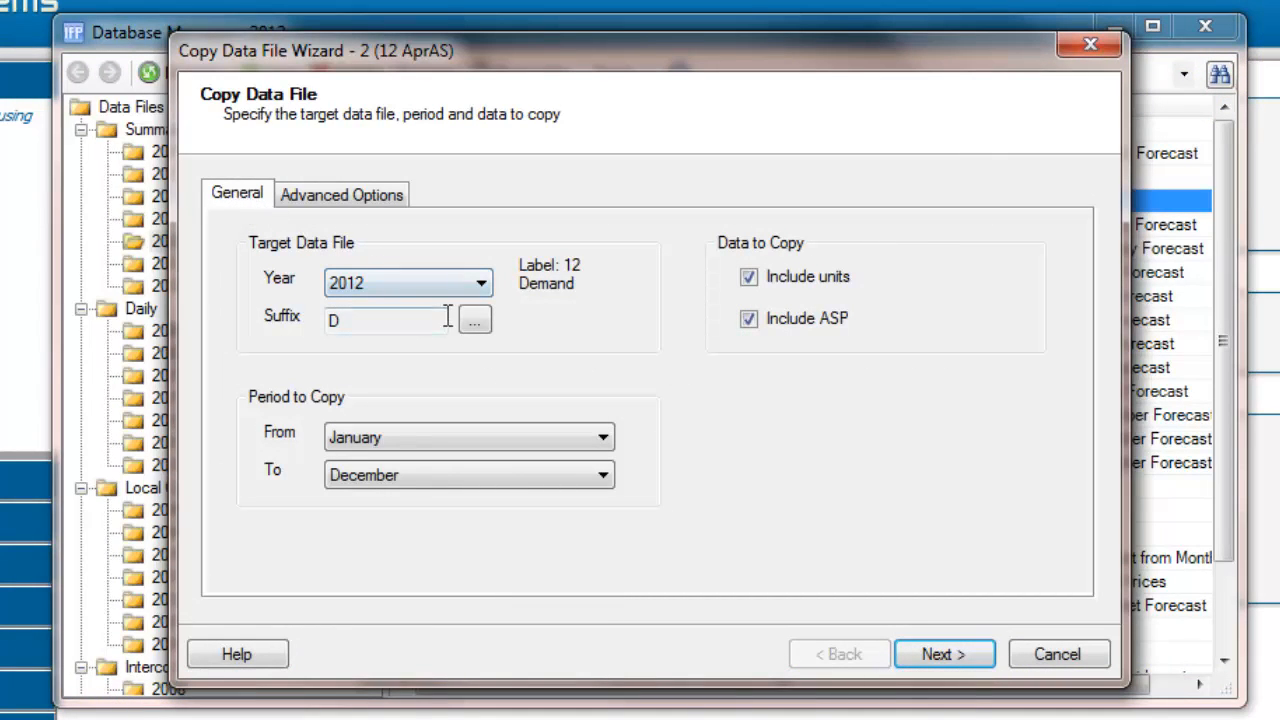
Step: End the copy period for 12 AprAS in October and shift the copied data by 2 months
{"action": "left_click", "coordinate": [460, 476]}
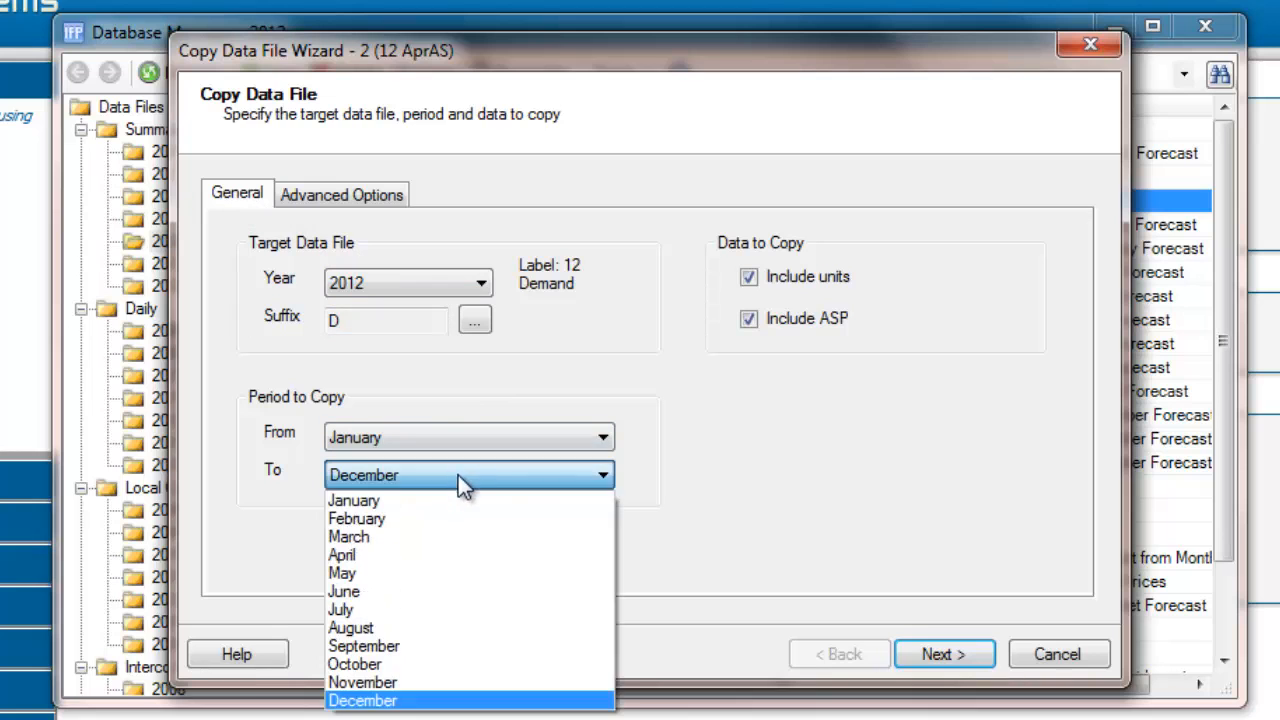
{"action": "left_click", "coordinate": [442, 660]}
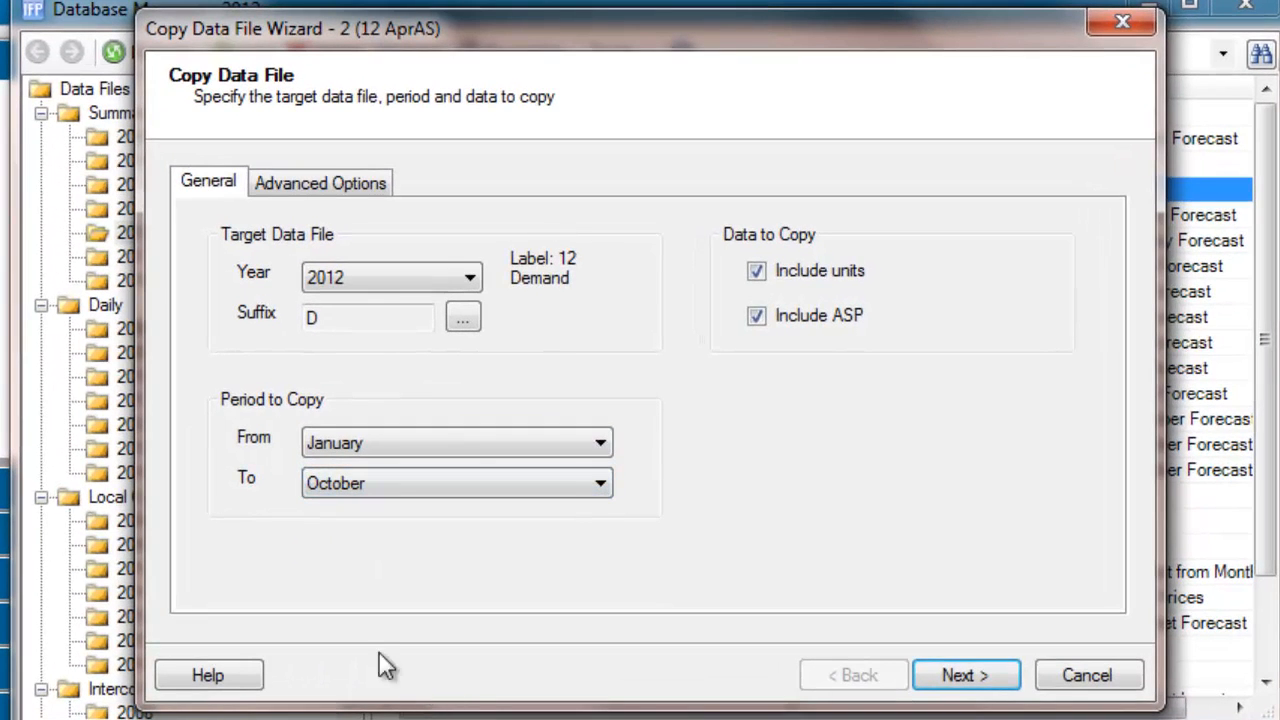
{"action": "left_click", "coordinate": [300, 190]}
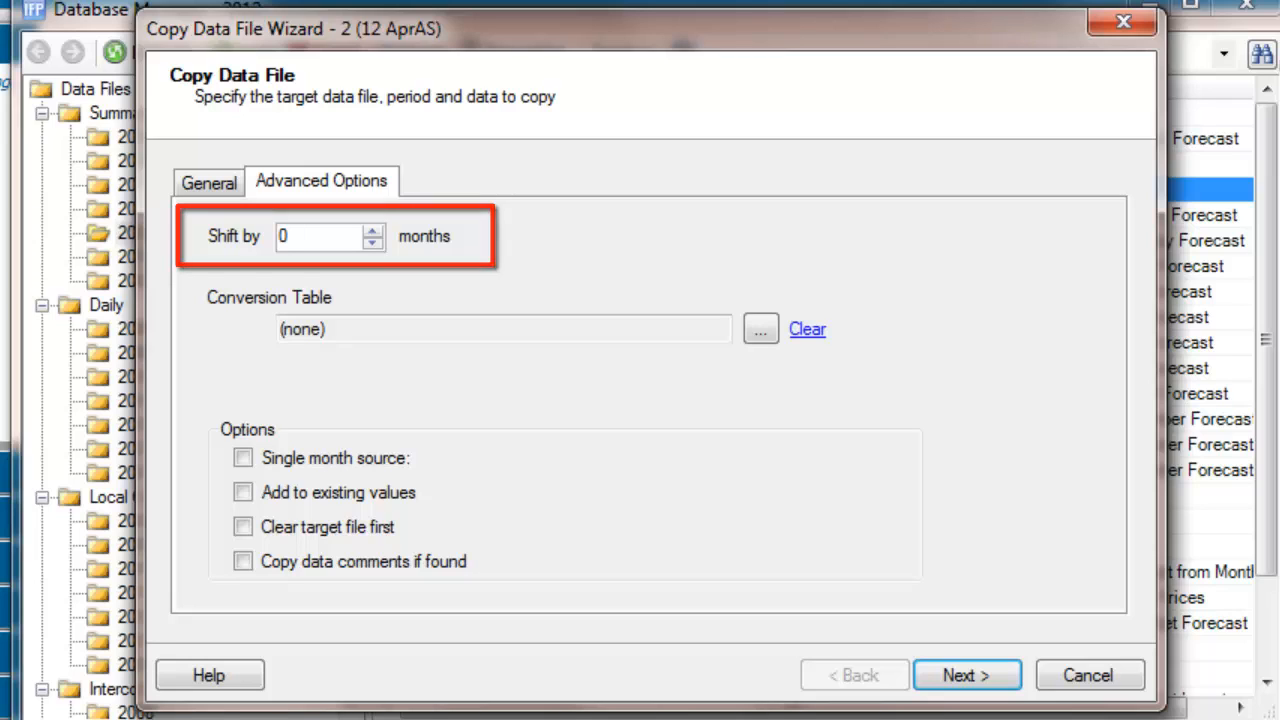
{"action": "left_click", "coordinate": [368, 246]}
{"action": "left_click", "coordinate": [369, 246]}
{"action": "left_click", "coordinate": [369, 246]}
{"action": "left_click", "coordinate": [370, 246]}
{"action": "left_click", "coordinate": [374, 235]}
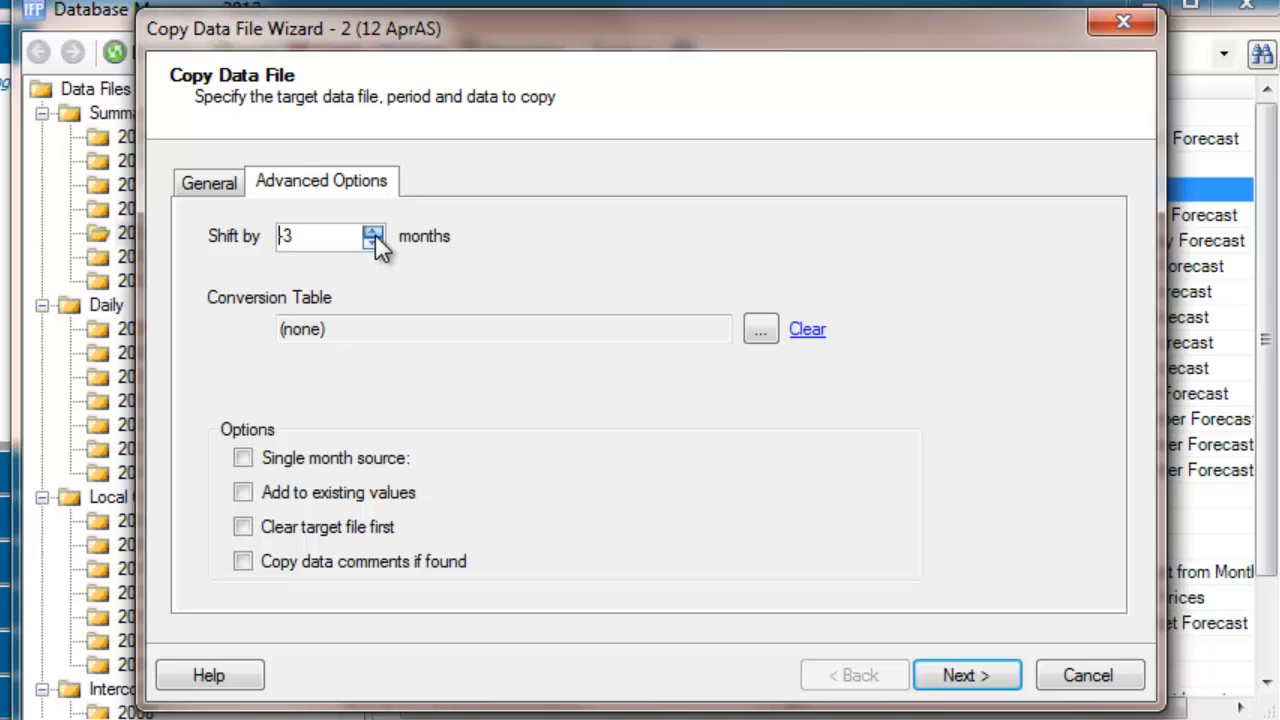
{"action": "left_click", "coordinate": [375, 231]}
{"action": "left_click", "coordinate": [375, 231]}
{"action": "left_click", "coordinate": [375, 231]}
{"action": "left_click", "coordinate": [375, 231]}
{"action": "left_click", "coordinate": [375, 231]}
{"action": "left_click", "coordinate": [375, 231]}
{"action": "left_click", "coordinate": [375, 231]}
{"action": "left_click", "coordinate": [375, 231]}
{"action": "left_click", "coordinate": [372, 243]}
{"action": "left_click", "coordinate": [372, 243]}
{"action": "left_click", "coordinate": [372, 243]}
{"action": "left_click", "coordinate": [372, 243]}
{"action": "left_click", "coordinate": [372, 243]}
{"action": "left_click", "coordinate": [372, 231]}
{"action": "left_click", "coordinate": [372, 231]}
Step: Use April as the single month source and enable adding to existing values, clearing the target file first and copying data comments
{"action": "left_click", "coordinate": [243, 458]}
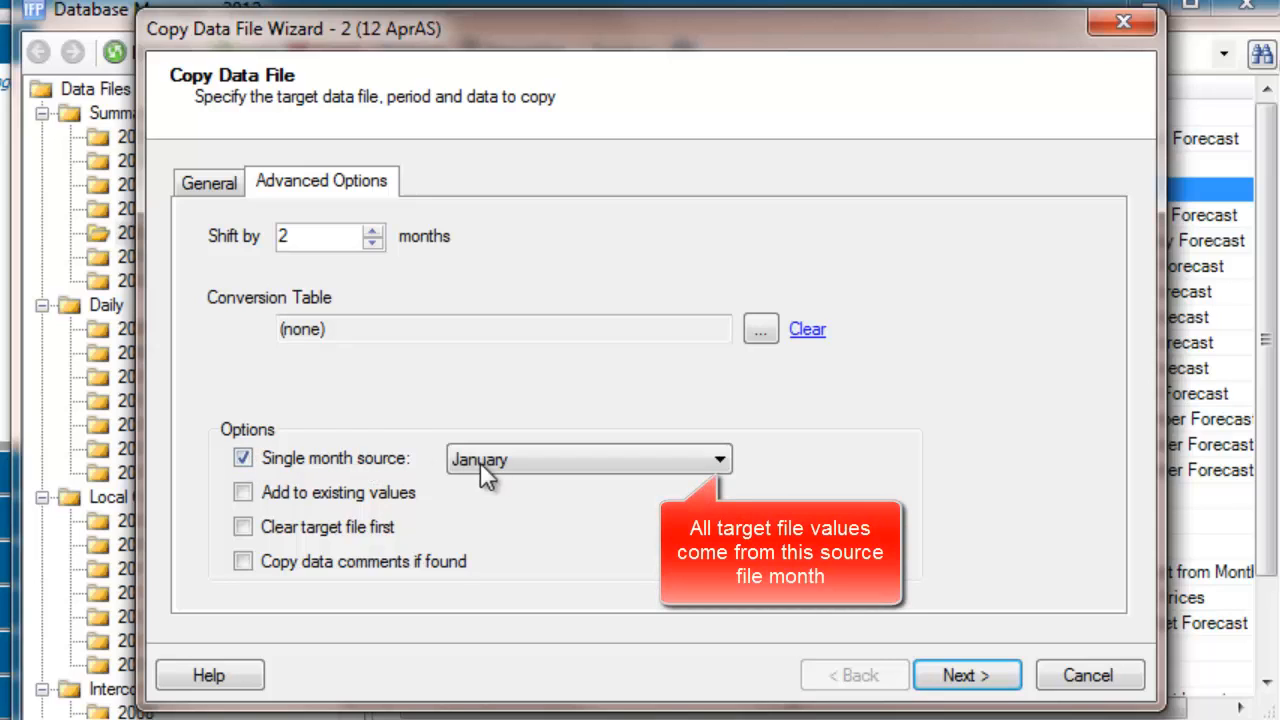
{"action": "left_click", "coordinate": [580, 466]}
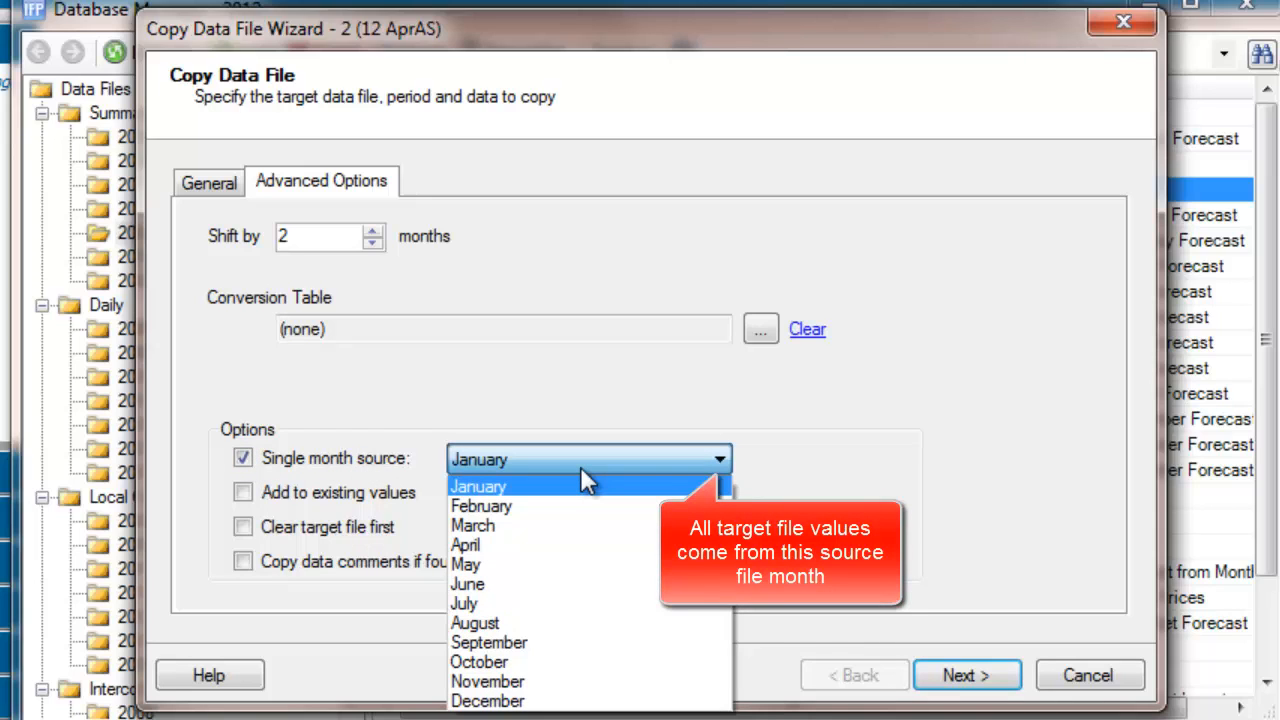
{"action": "left_click", "coordinate": [562, 546]}
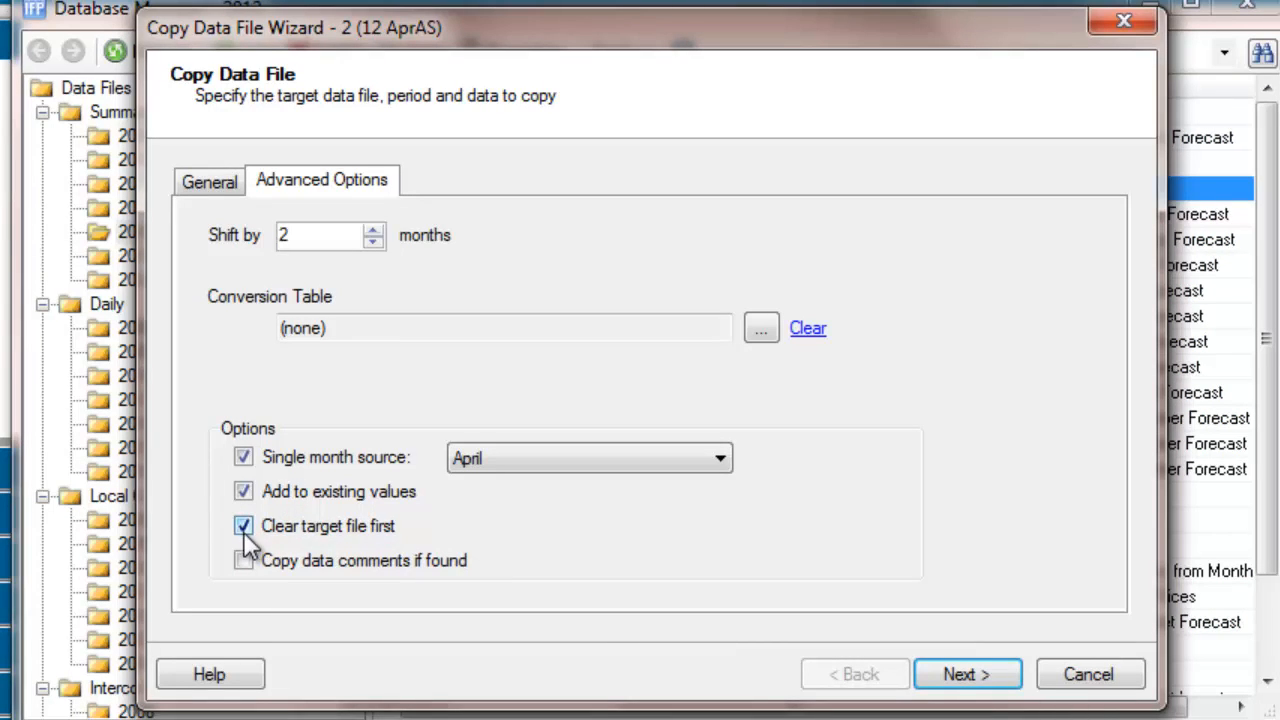
{"action": "left_click", "coordinate": [243, 562]}
Step: Keep the default item selection and run the 12 AprAS copy with the advanced options
{"action": "left_click", "coordinate": [940, 680]}
{"action": "left_click", "coordinate": [936, 680]}
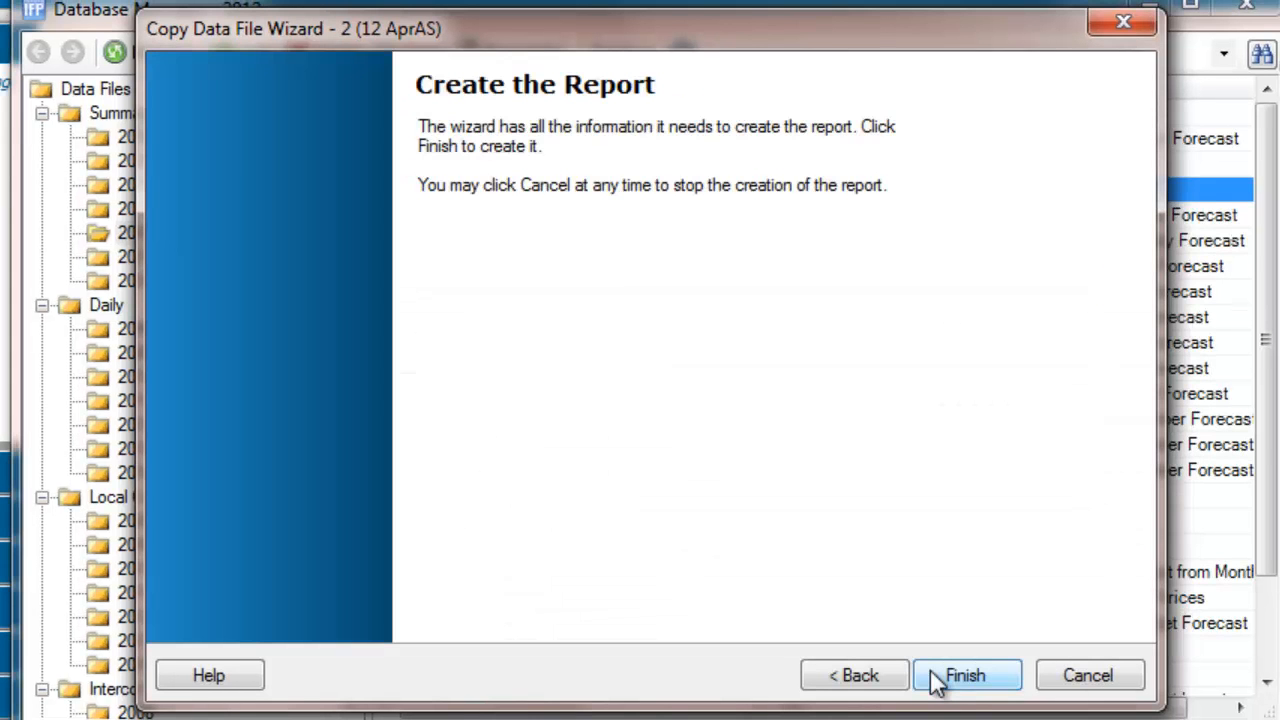
{"action": "left_click", "coordinate": [936, 680]}
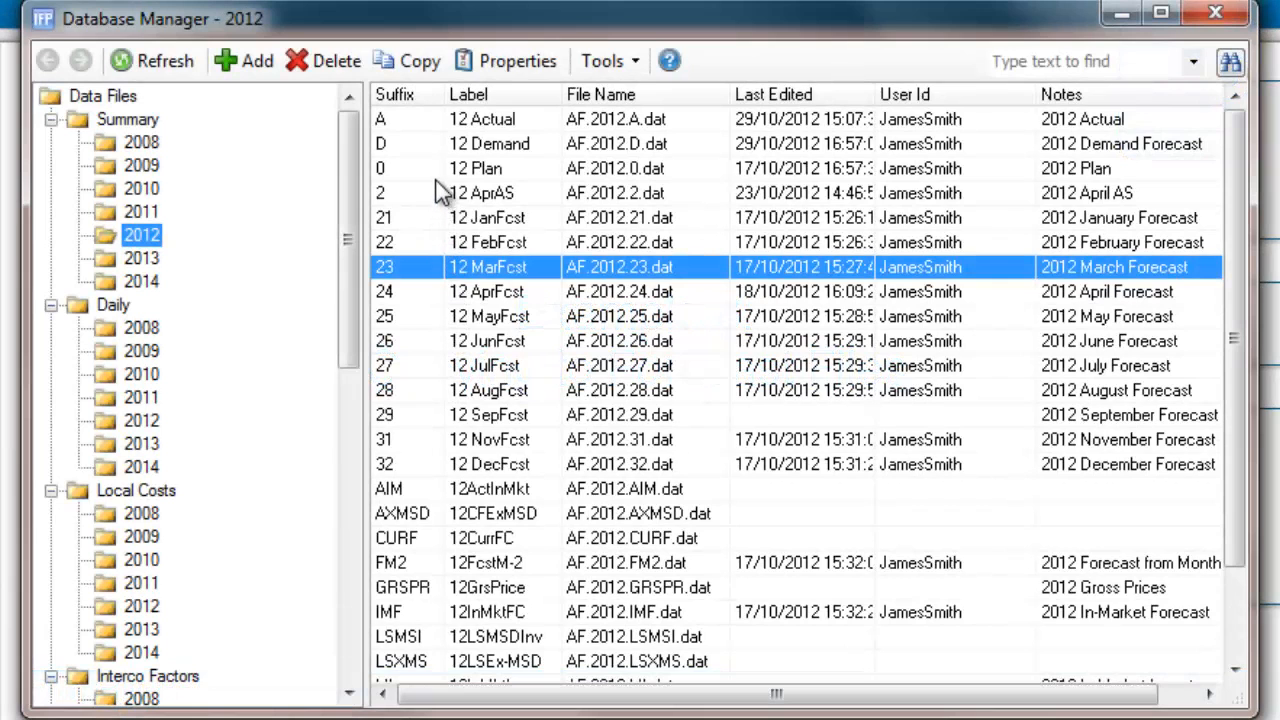
Step: Start a copy of the 12 Actual data file with the 2012 September forecast (suffix 29) as target
{"action": "left_click", "coordinate": [428, 122]}
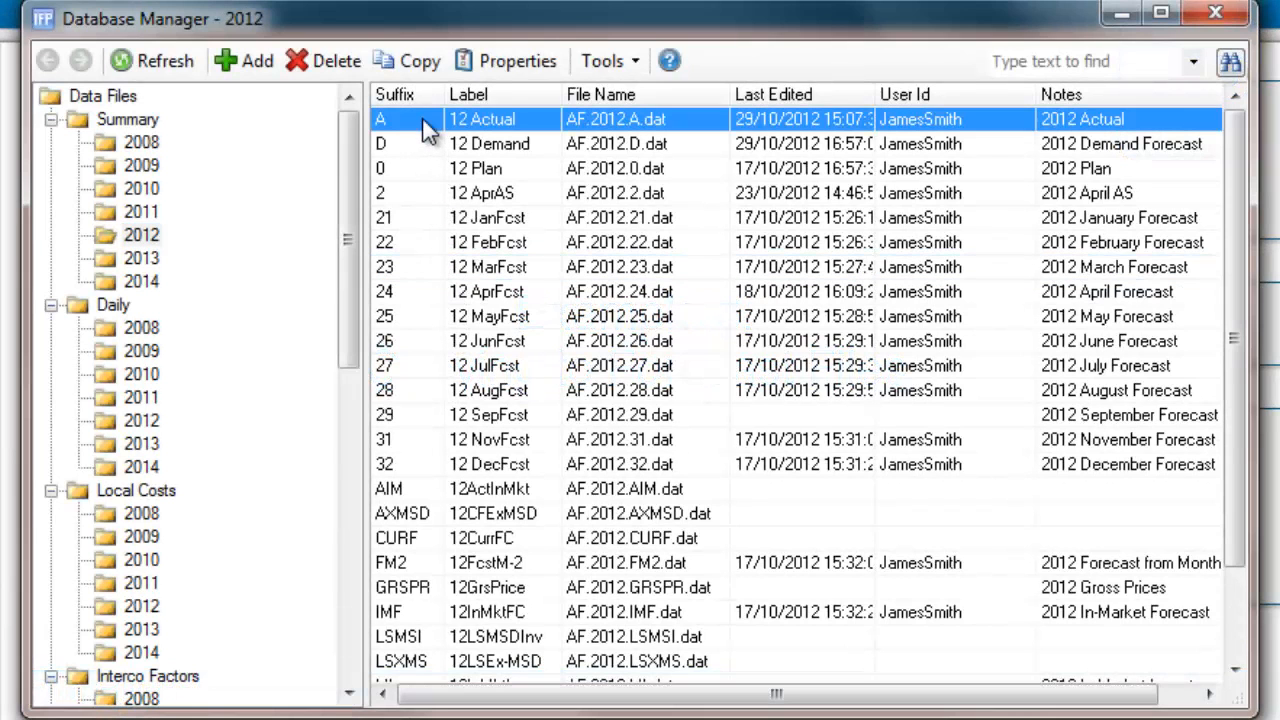
{"action": "left_click", "coordinate": [419, 58]}
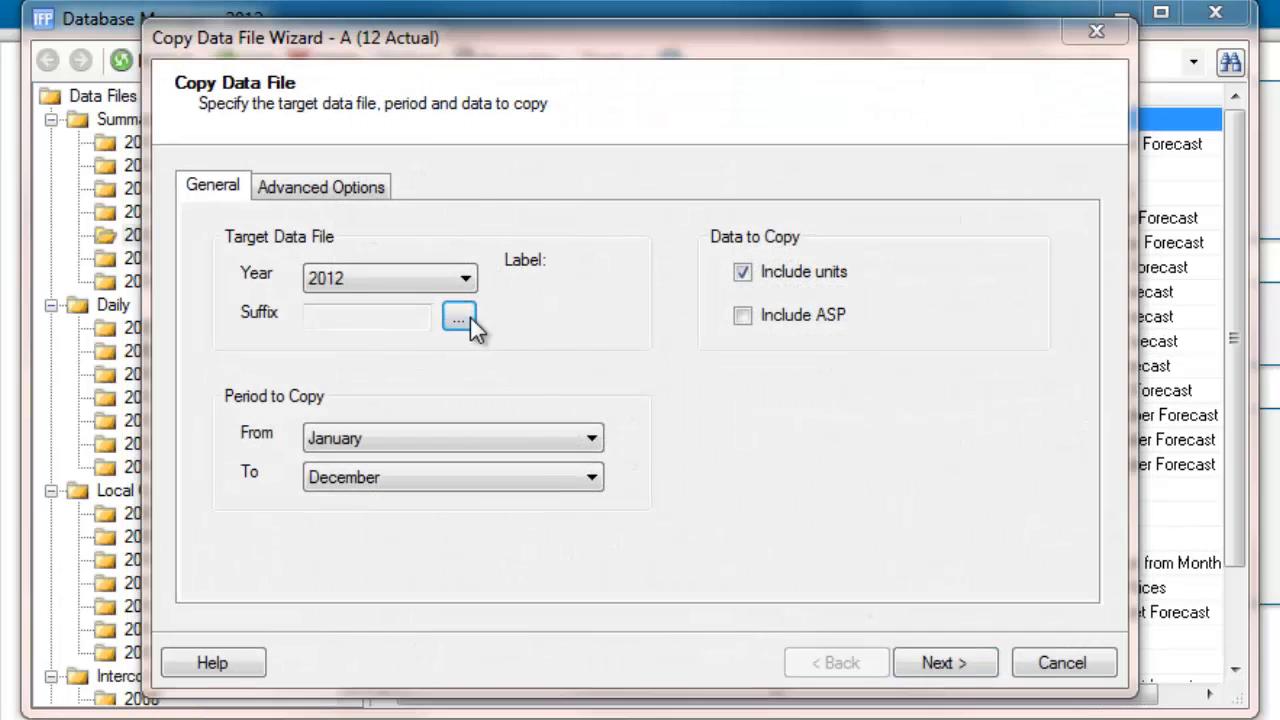
{"action": "left_click", "coordinate": [462, 317]}
{"action": "left_click", "coordinate": [425, 473]}
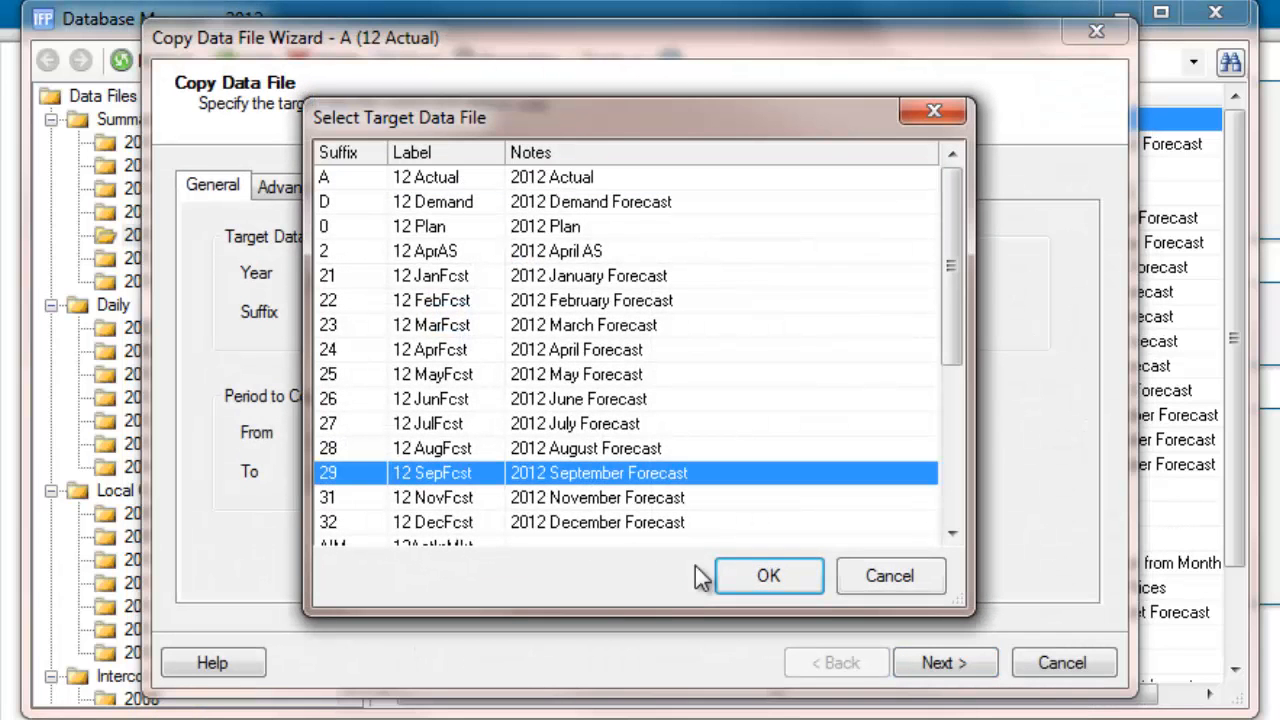
{"action": "left_click", "coordinate": [800, 578]}
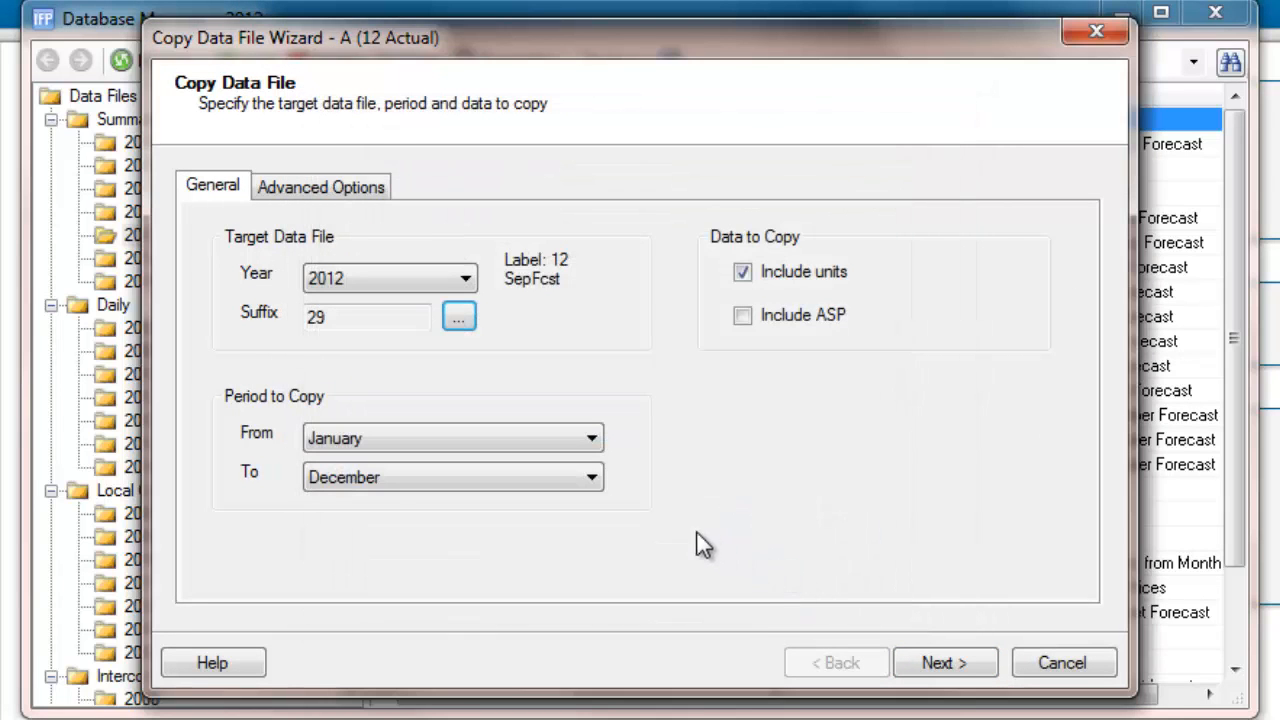
Step: End the copy period in August and include ASP in the data to copy
{"action": "left_click", "coordinate": [548, 482]}
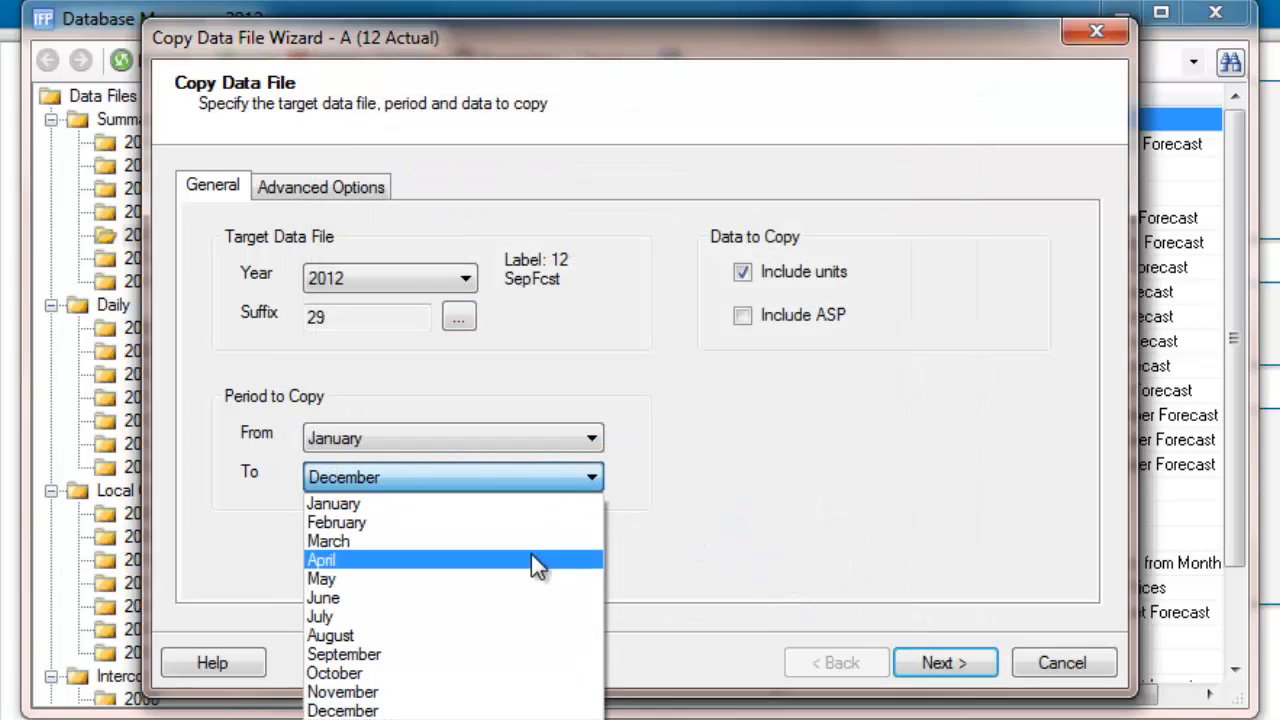
{"action": "left_click", "coordinate": [517, 636]}
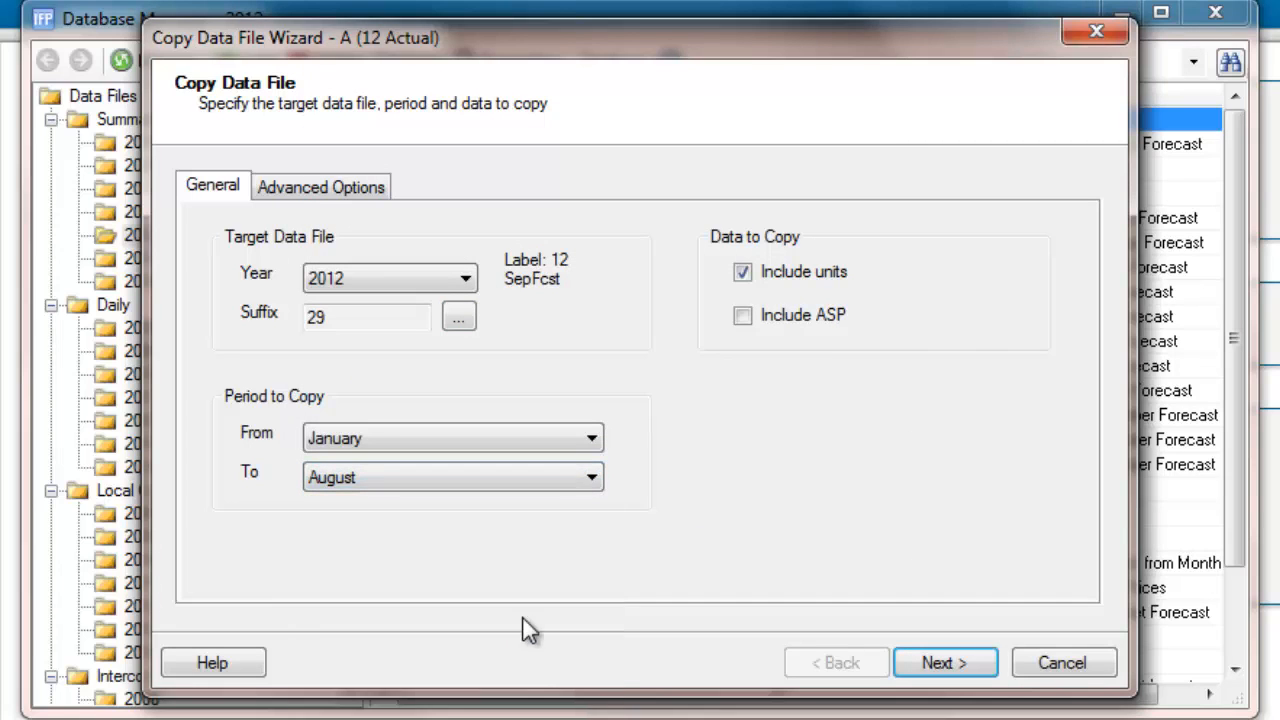
{"action": "left_click", "coordinate": [742, 318]}
Step: Keep the default item selection, run the copy of 12 Actual into 12 SepFcst and dismiss the summary
{"action": "left_click", "coordinate": [922, 667]}
{"action": "left_click", "coordinate": [922, 667]}
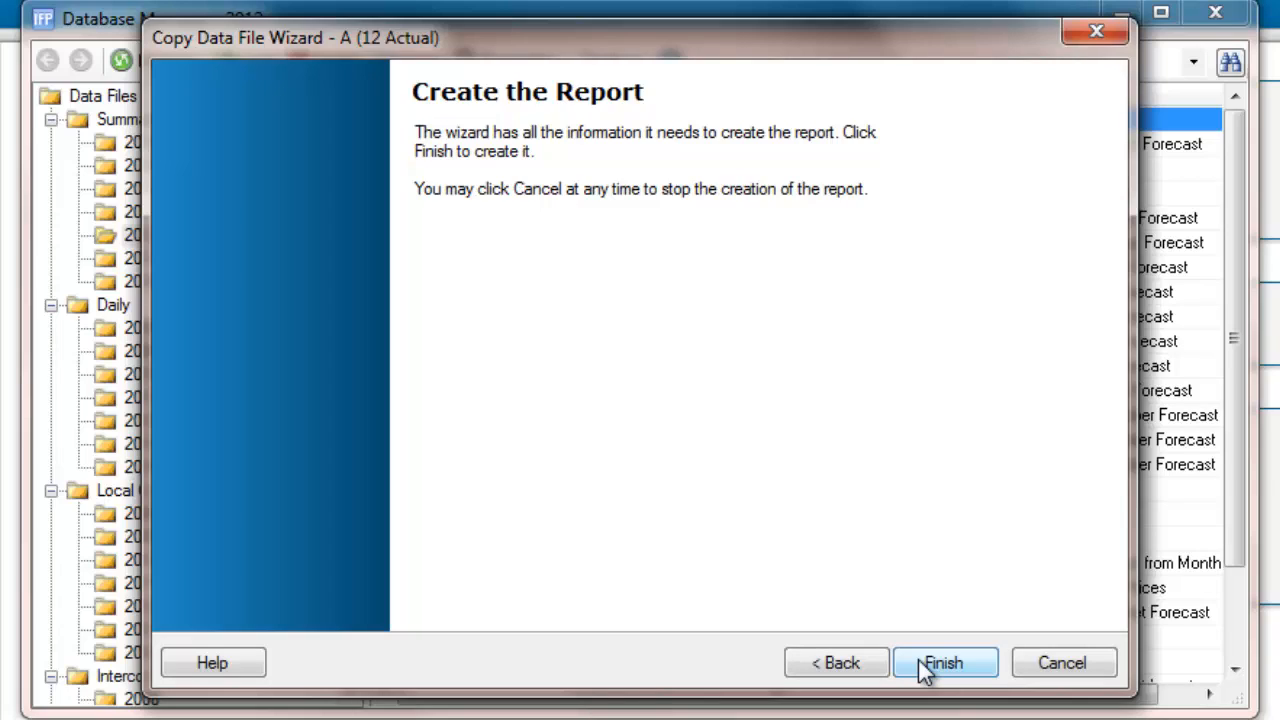
{"action": "left_click", "coordinate": [920, 664]}
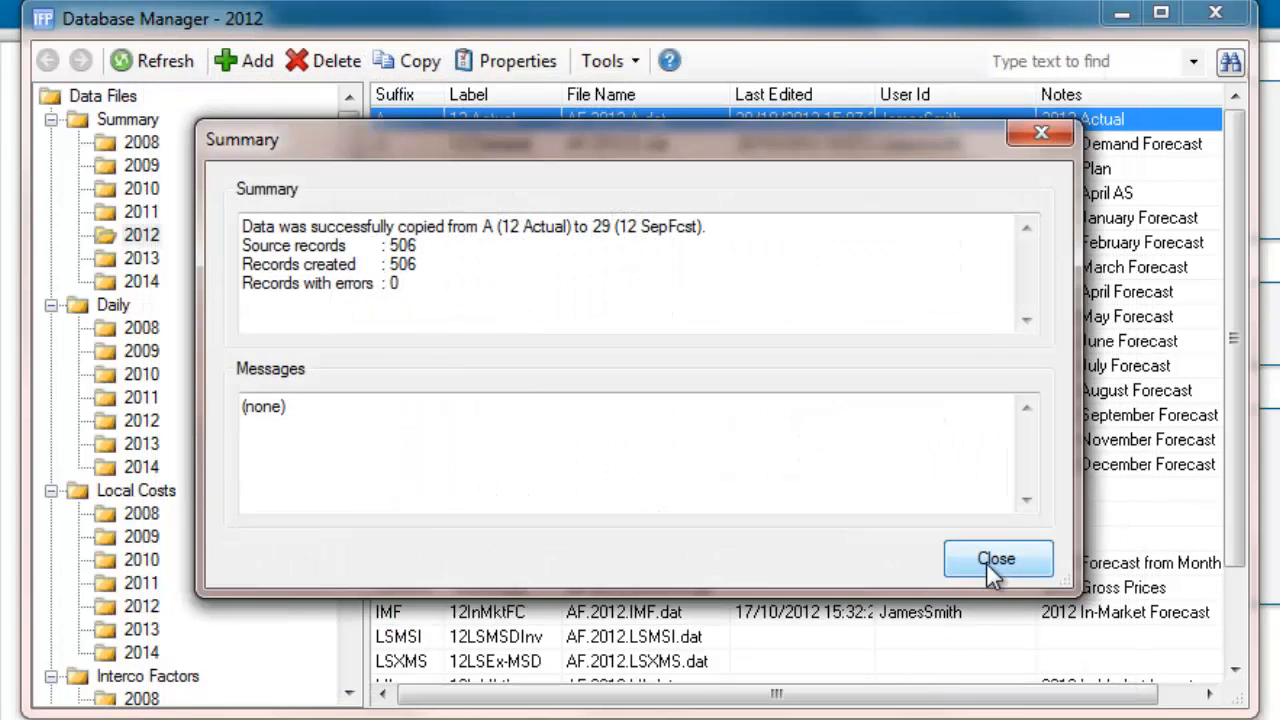
{"action": "left_click", "coordinate": [986, 562]}
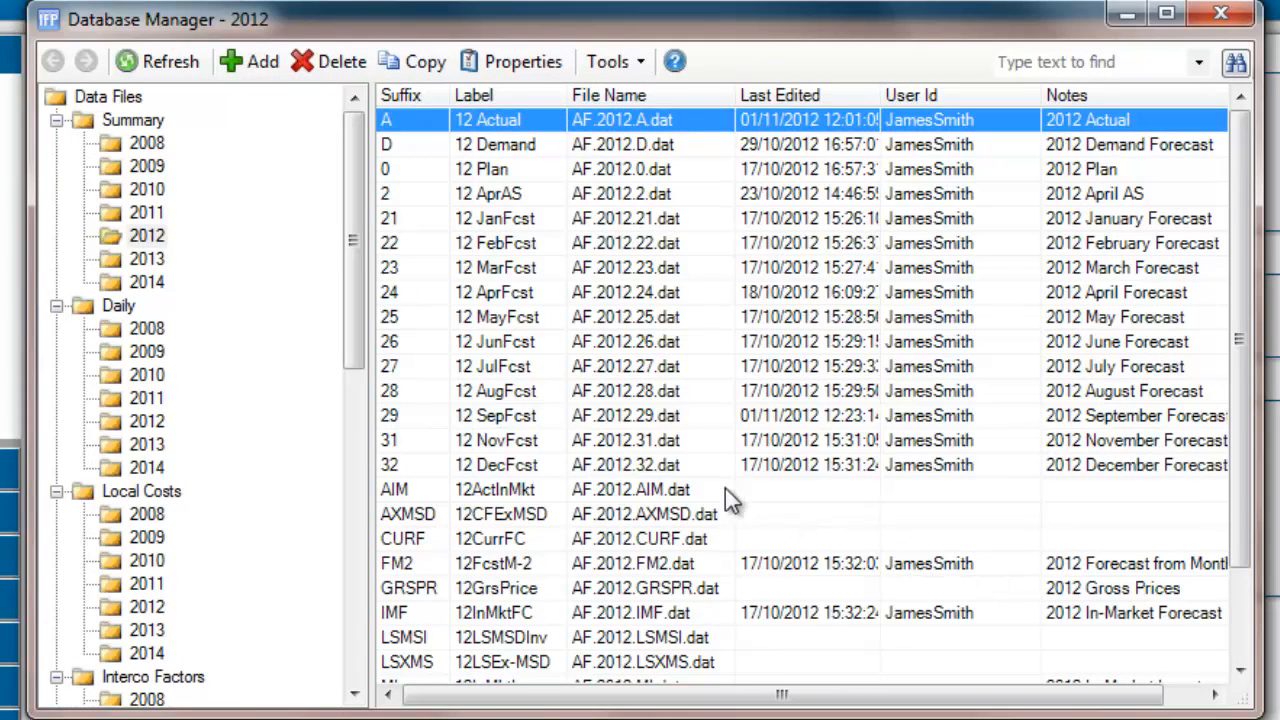
Step: Set up a copy of the 12 AugFcst data file into the 2012 file with suffix 29 (12 SepFcst), starting from September
{"action": "left_click", "coordinate": [531, 398]}
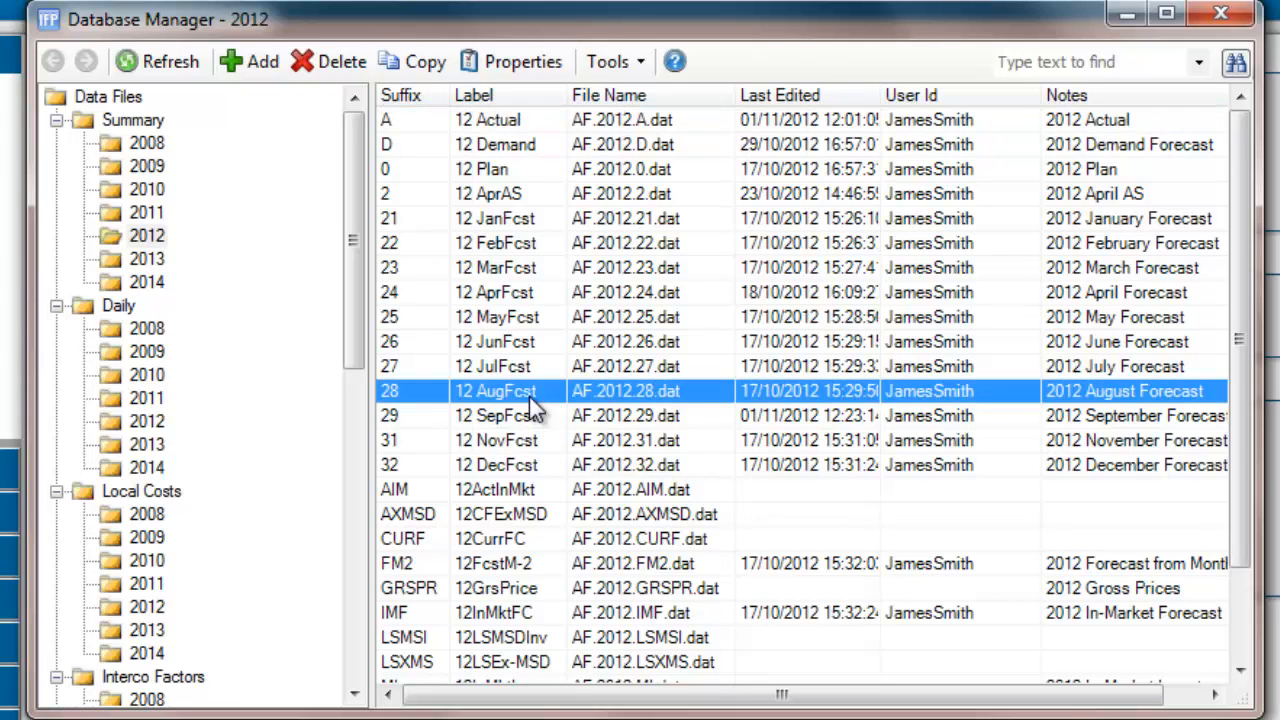
{"action": "left_click", "coordinate": [424, 62]}
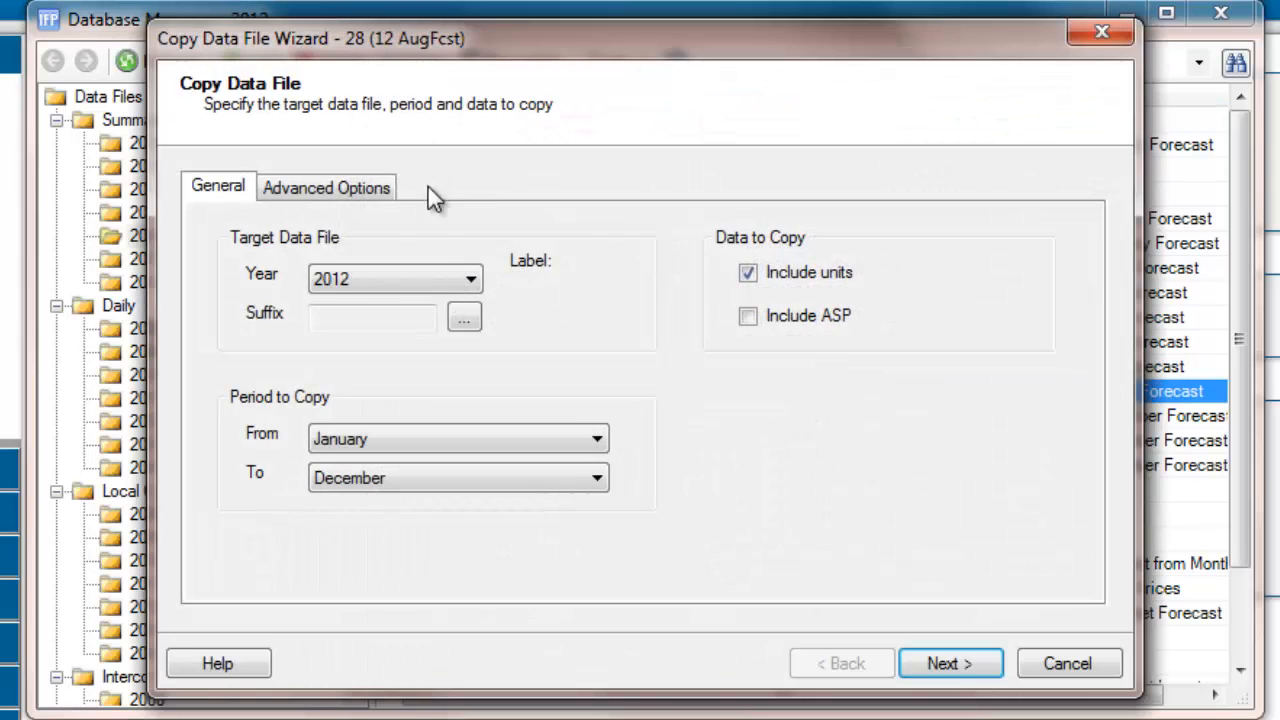
{"action": "left_click", "coordinate": [462, 317]}
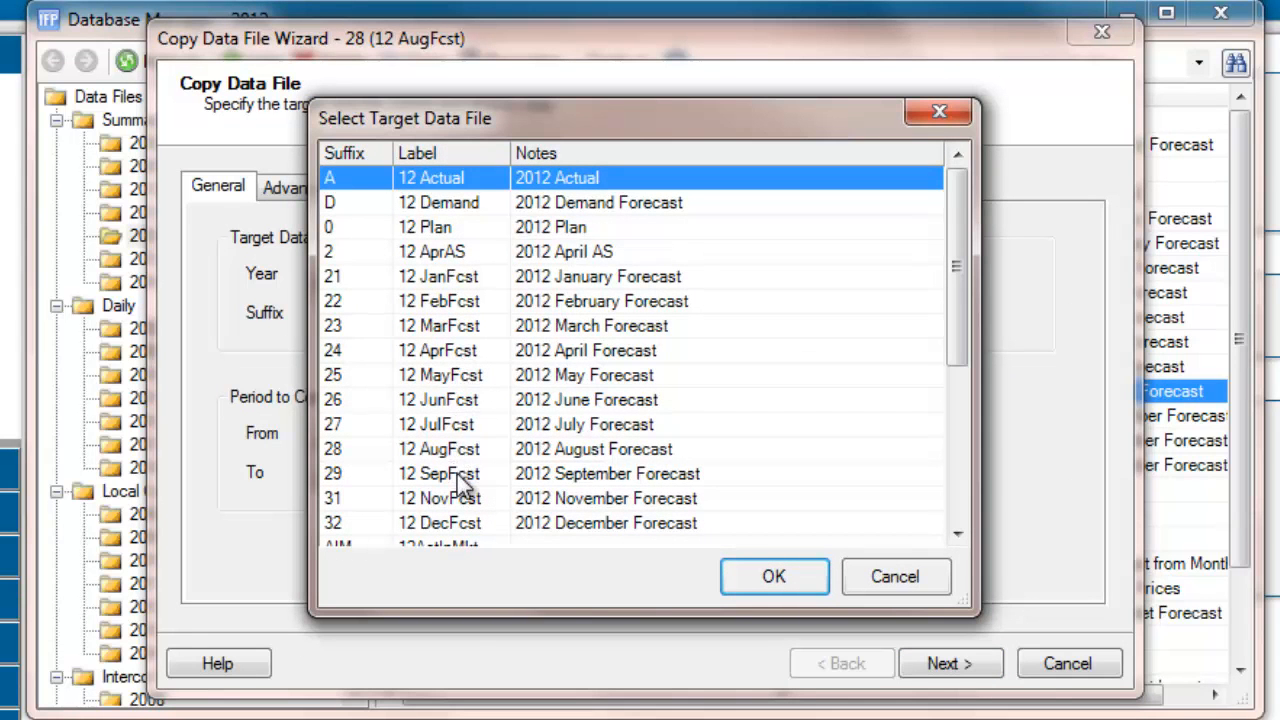
{"action": "left_click", "coordinate": [455, 473]}
{"action": "left_click", "coordinate": [774, 576]}
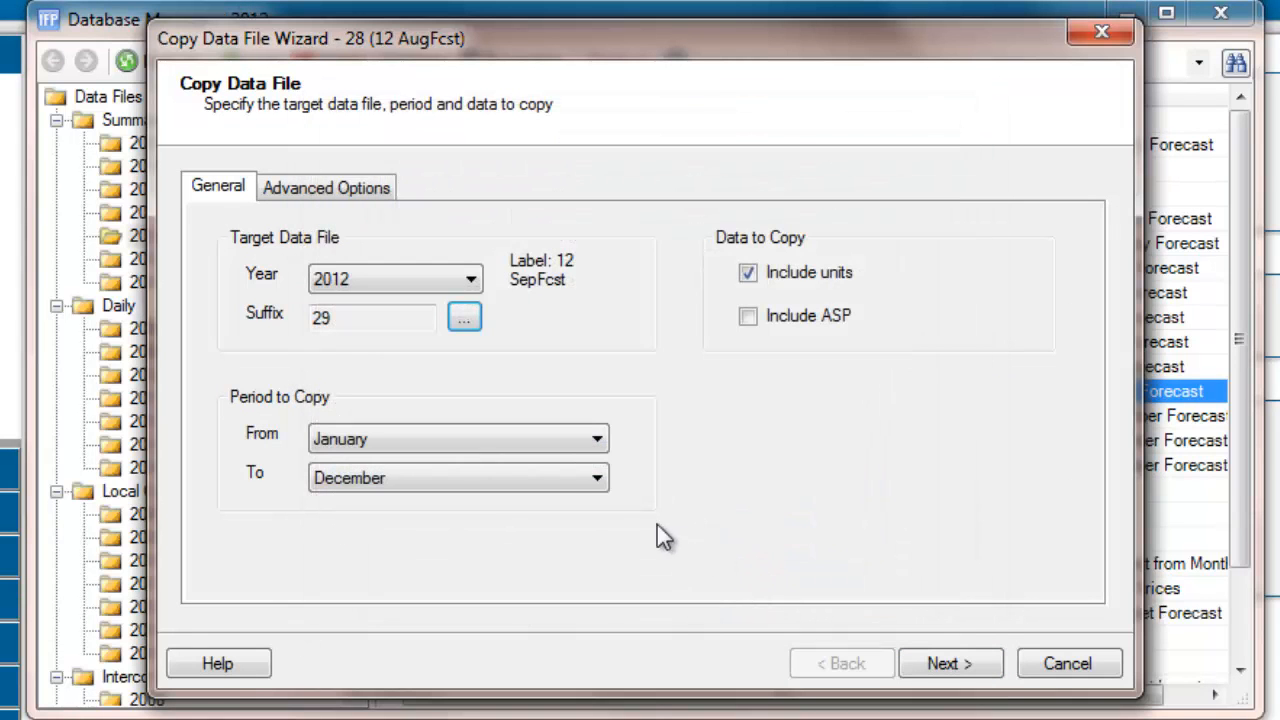
{"action": "left_click", "coordinate": [556, 450]}
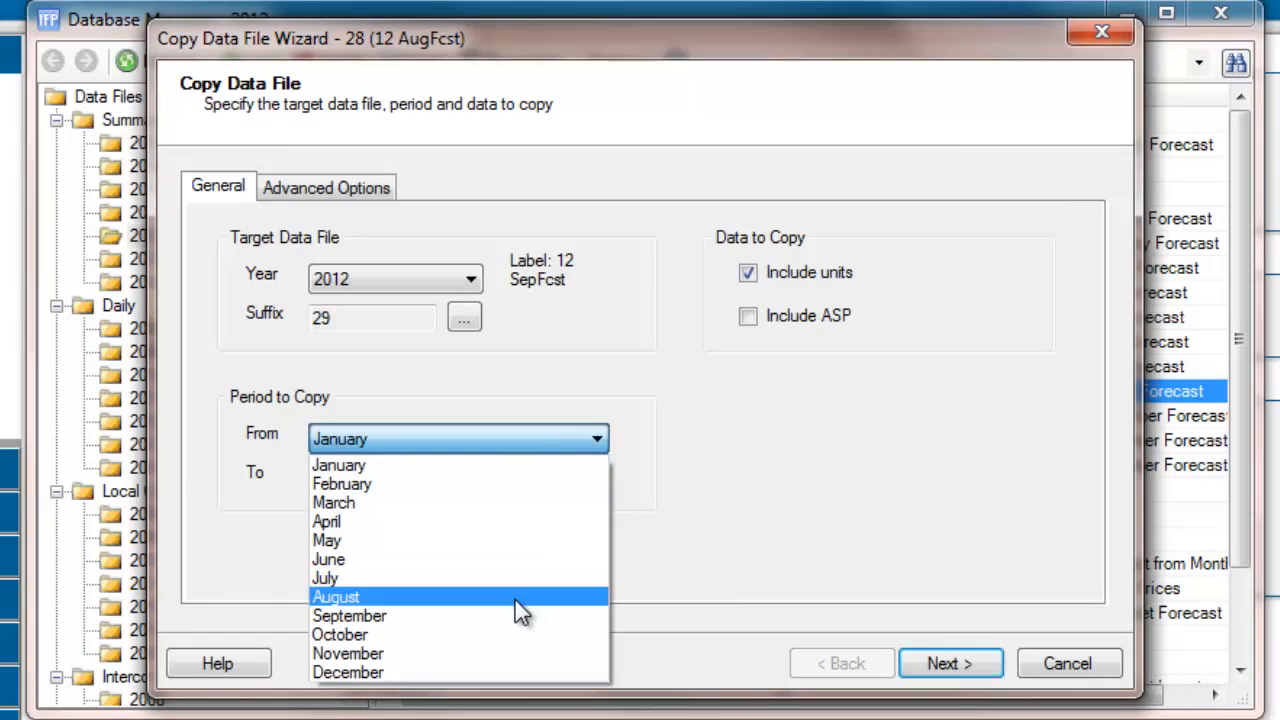
{"action": "left_click", "coordinate": [515, 613]}
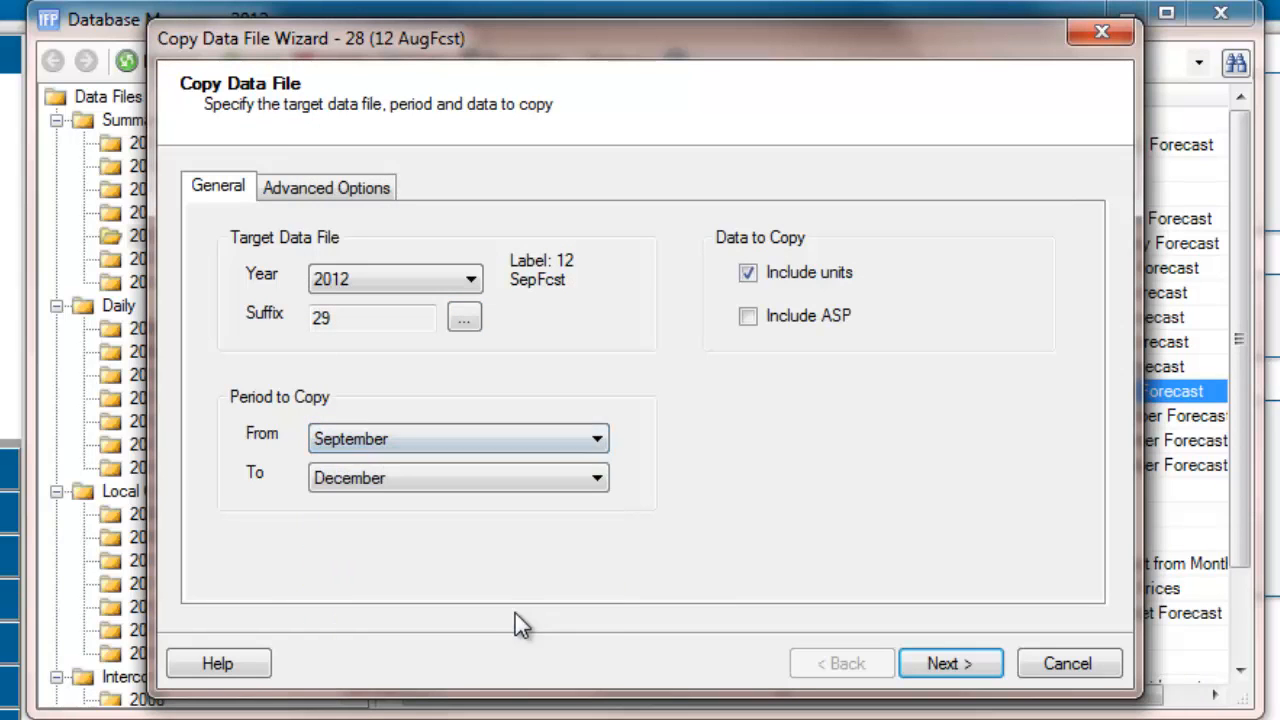
Step: Include ASP in the data to copy, run the copy of 12 AugFcst into 12 SepFcst and dismiss the summary
{"action": "left_click", "coordinate": [749, 317]}
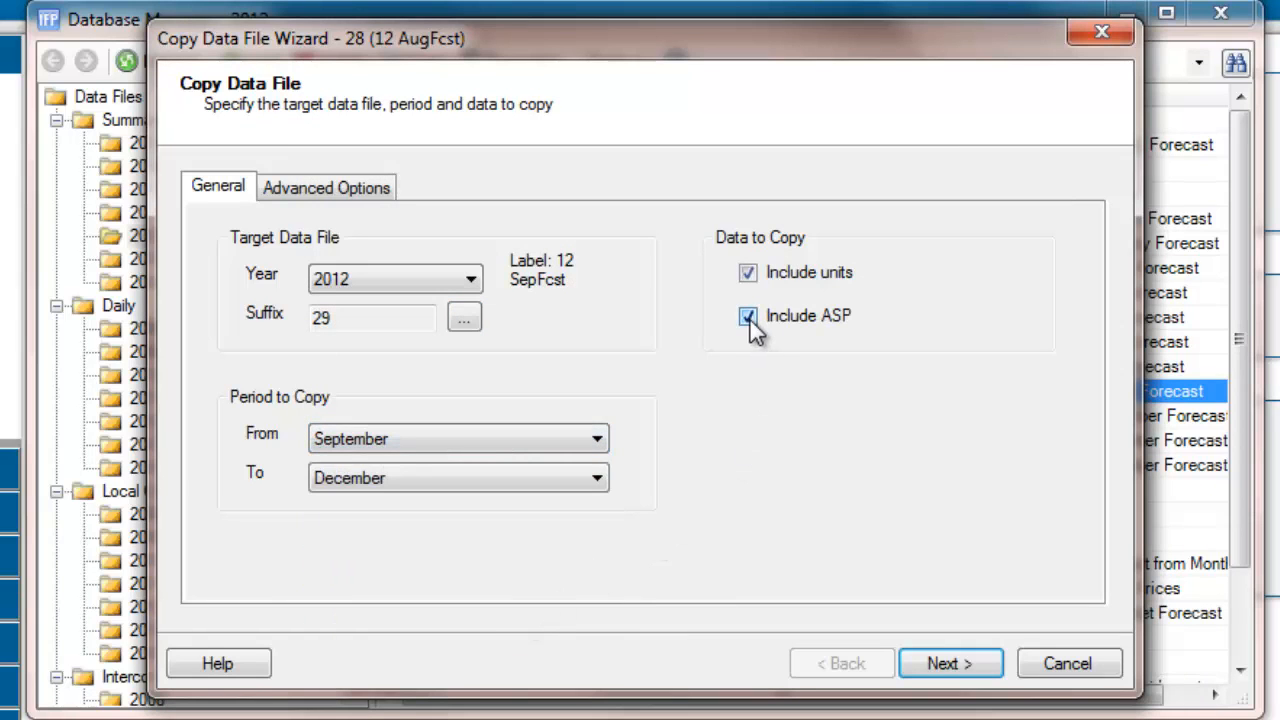
{"action": "left_click", "coordinate": [933, 662]}
{"action": "left_click", "coordinate": [933, 662]}
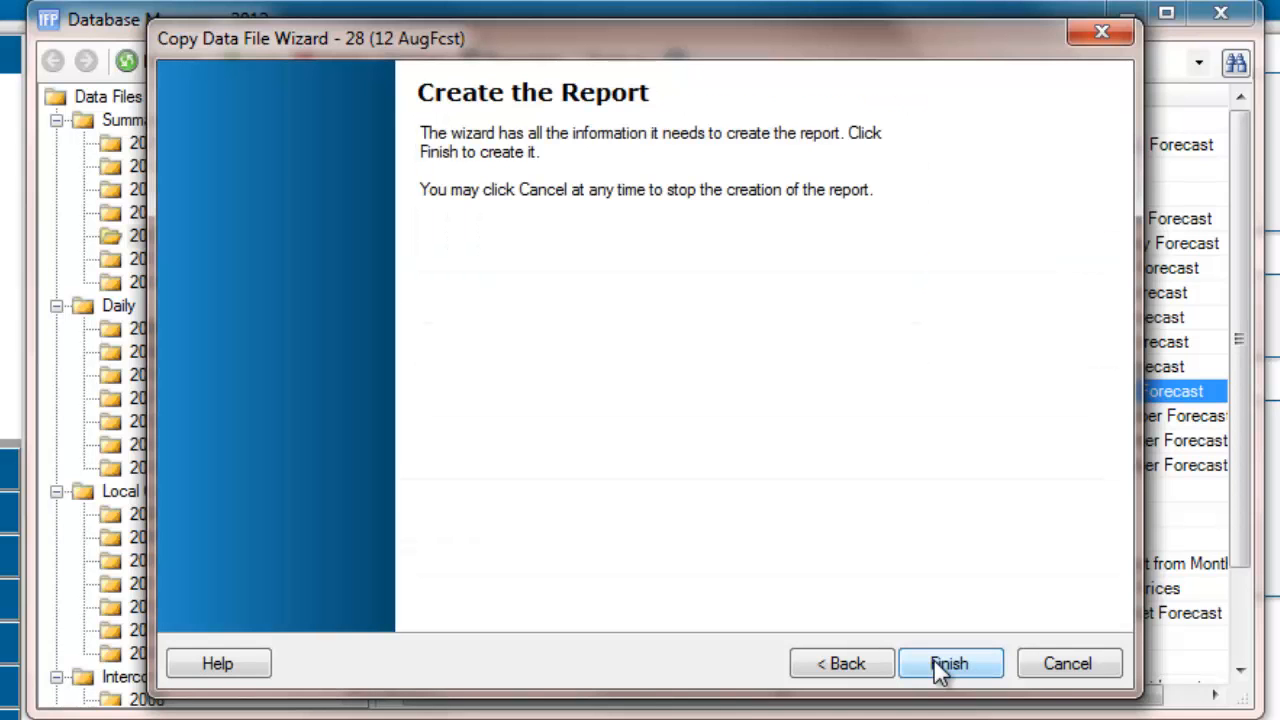
{"action": "left_click", "coordinate": [933, 660]}
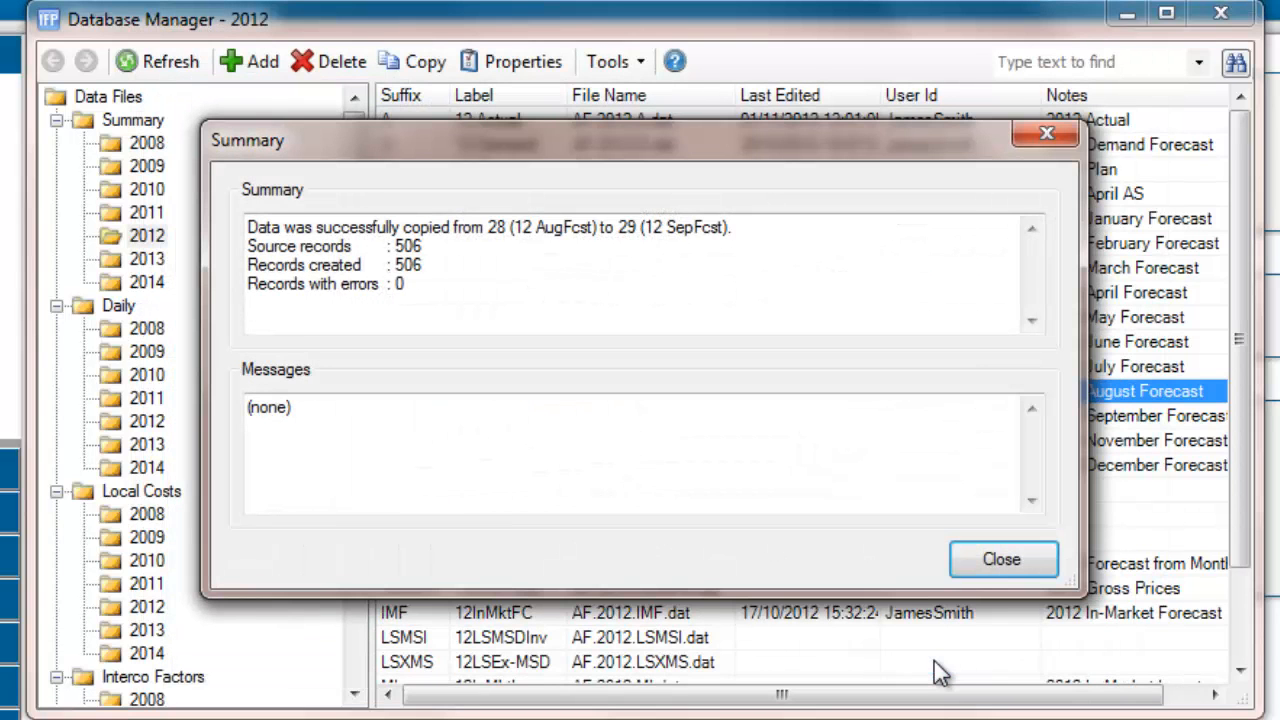
{"action": "left_click", "coordinate": [989, 557]}
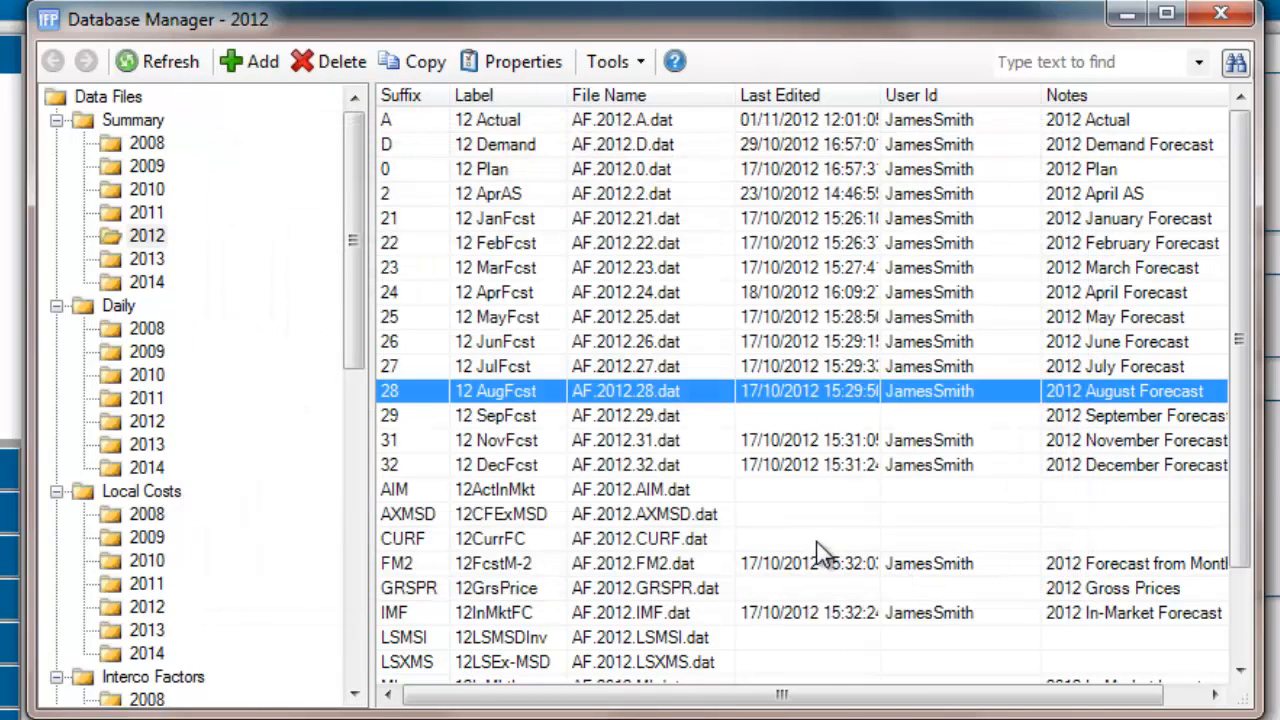
Step: Set both the units status and the ASP status of the 12 SepFcst data file to Locked to August
{"action": "left_click", "coordinate": [423, 416]}
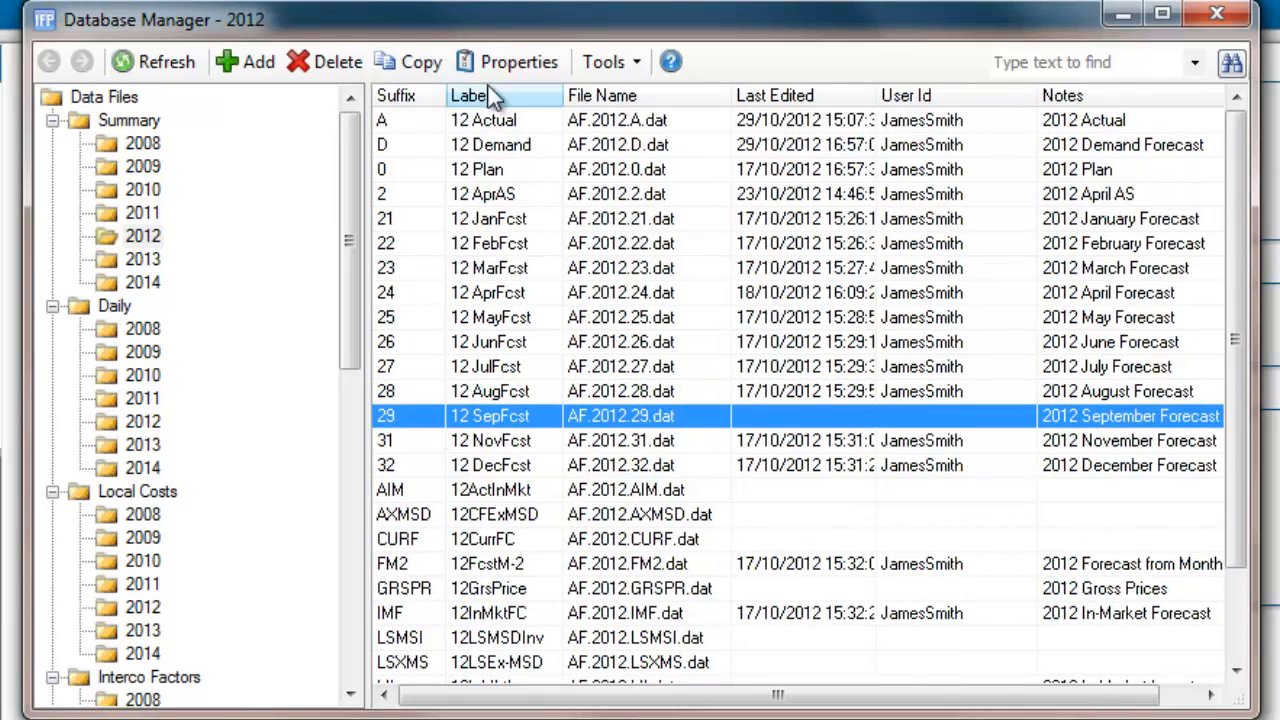
{"action": "left_click", "coordinate": [510, 64]}
{"action": "left_click", "coordinate": [408, 120]}
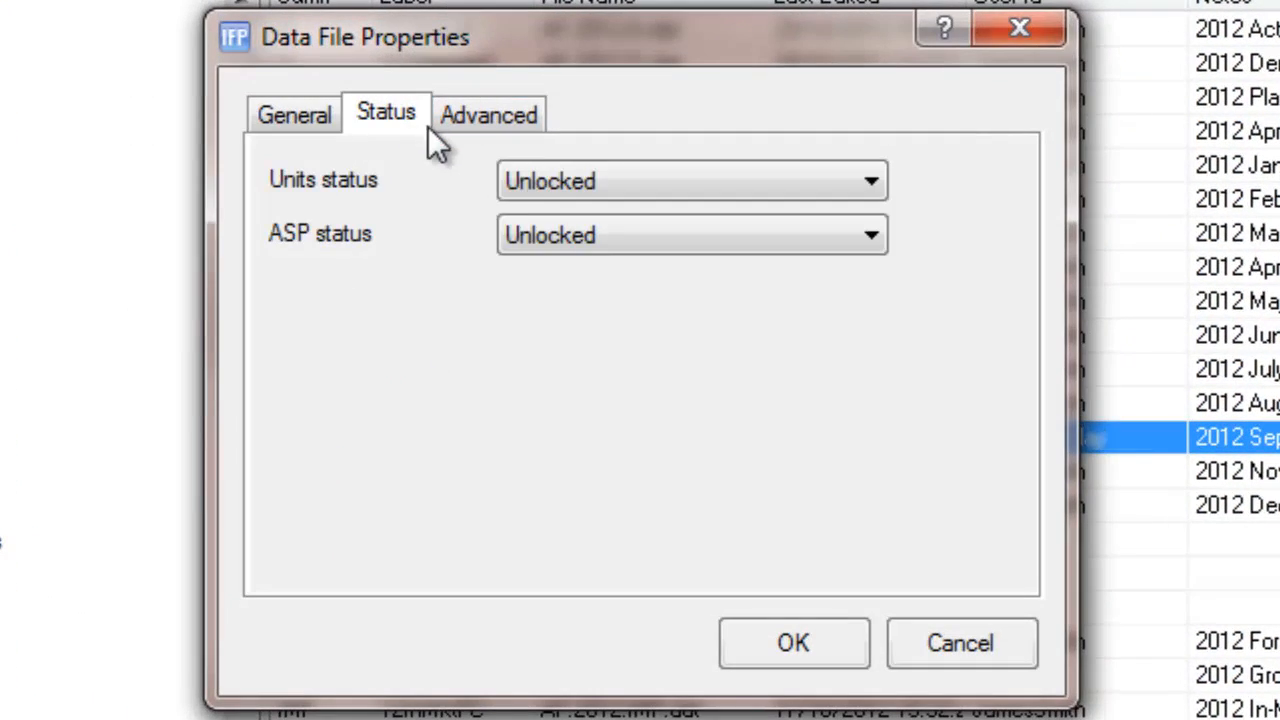
{"action": "left_click", "coordinate": [548, 186]}
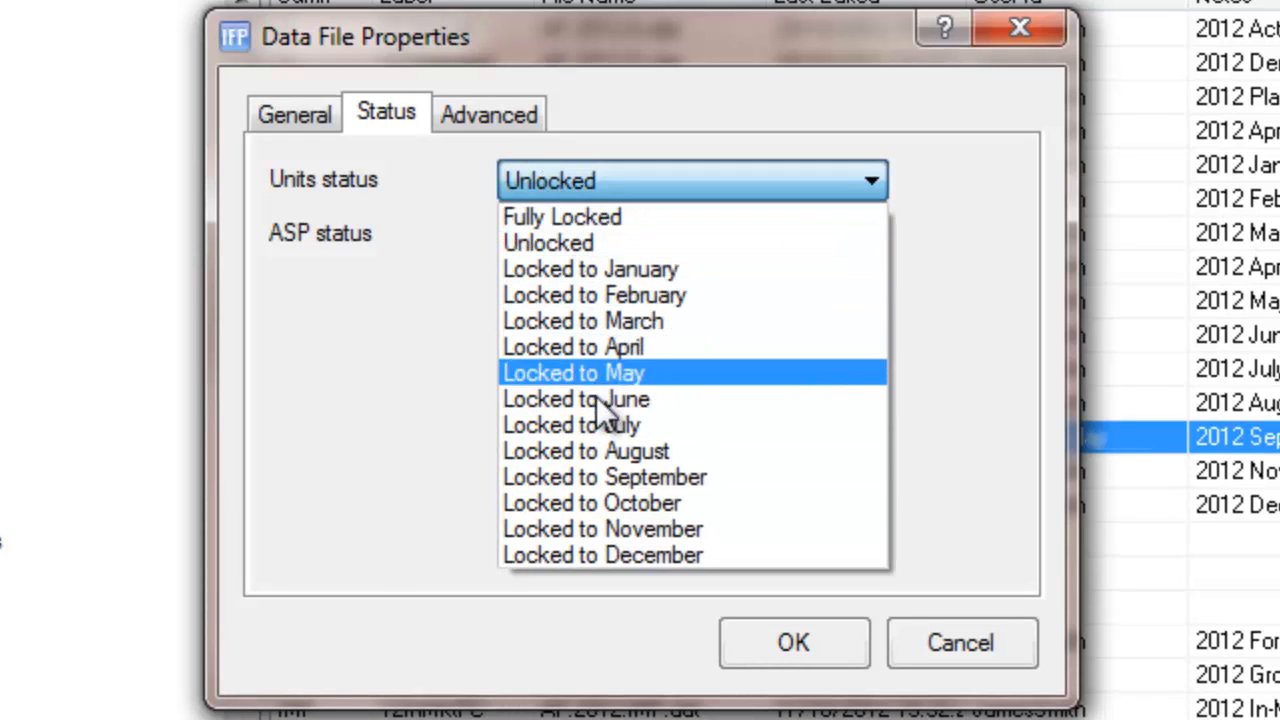
{"action": "left_click", "coordinate": [606, 454]}
{"action": "left_click", "coordinate": [622, 240]}
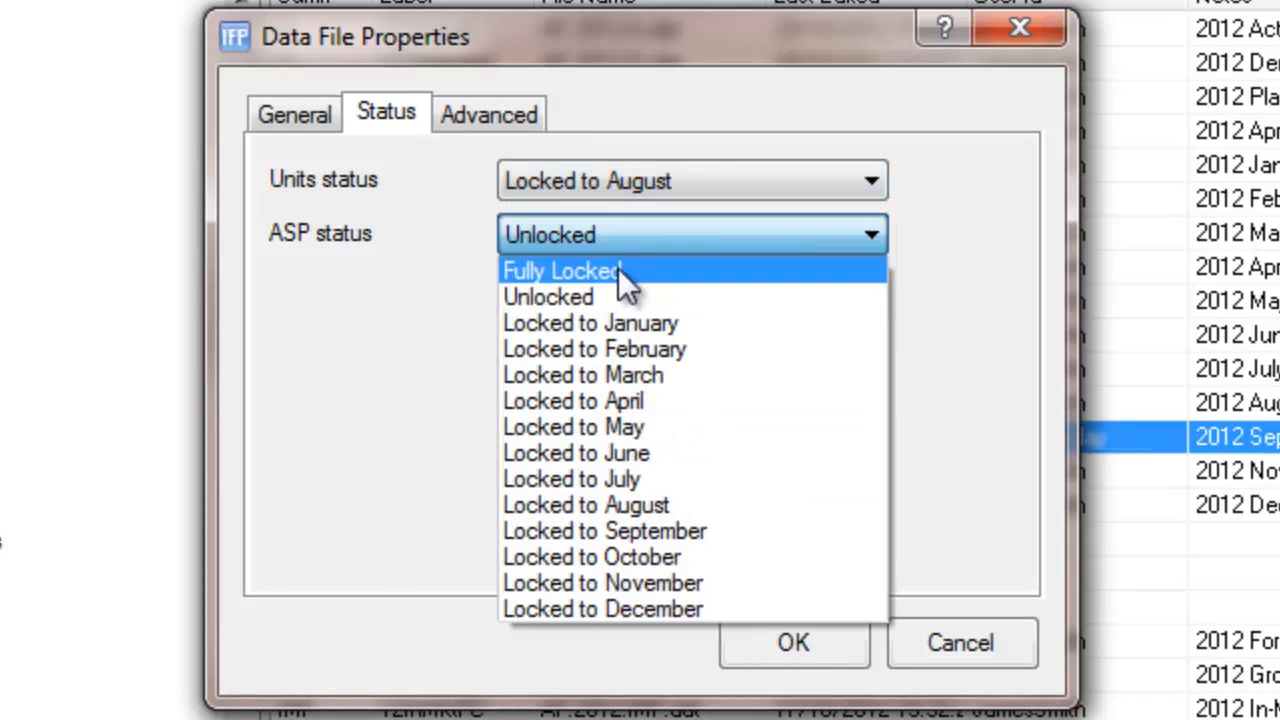
{"action": "left_click", "coordinate": [612, 504]}
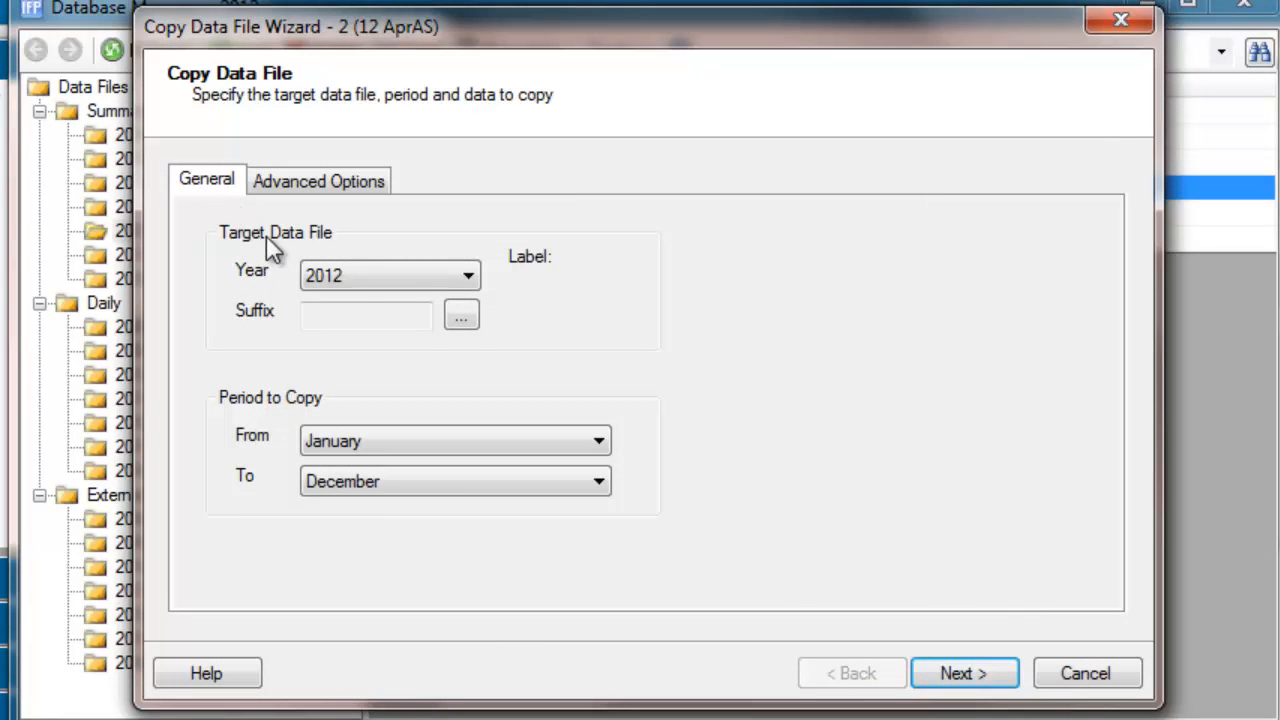
Step: Choose the 2012 data file with suffix D (12 Demand) as the target for copying 12 AprAS
{"action": "left_click", "coordinate": [460, 316]}
{"action": "left_click", "coordinate": [376, 197]}
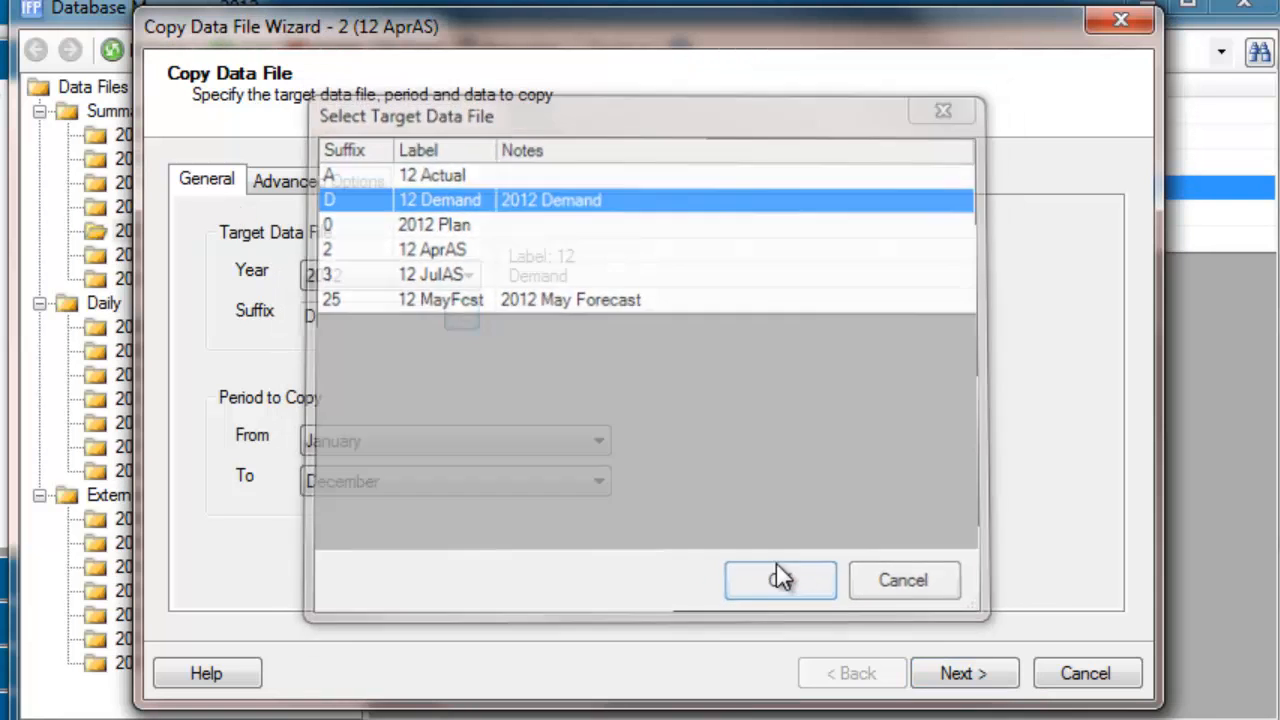
{"action": "left_click", "coordinate": [779, 577]}
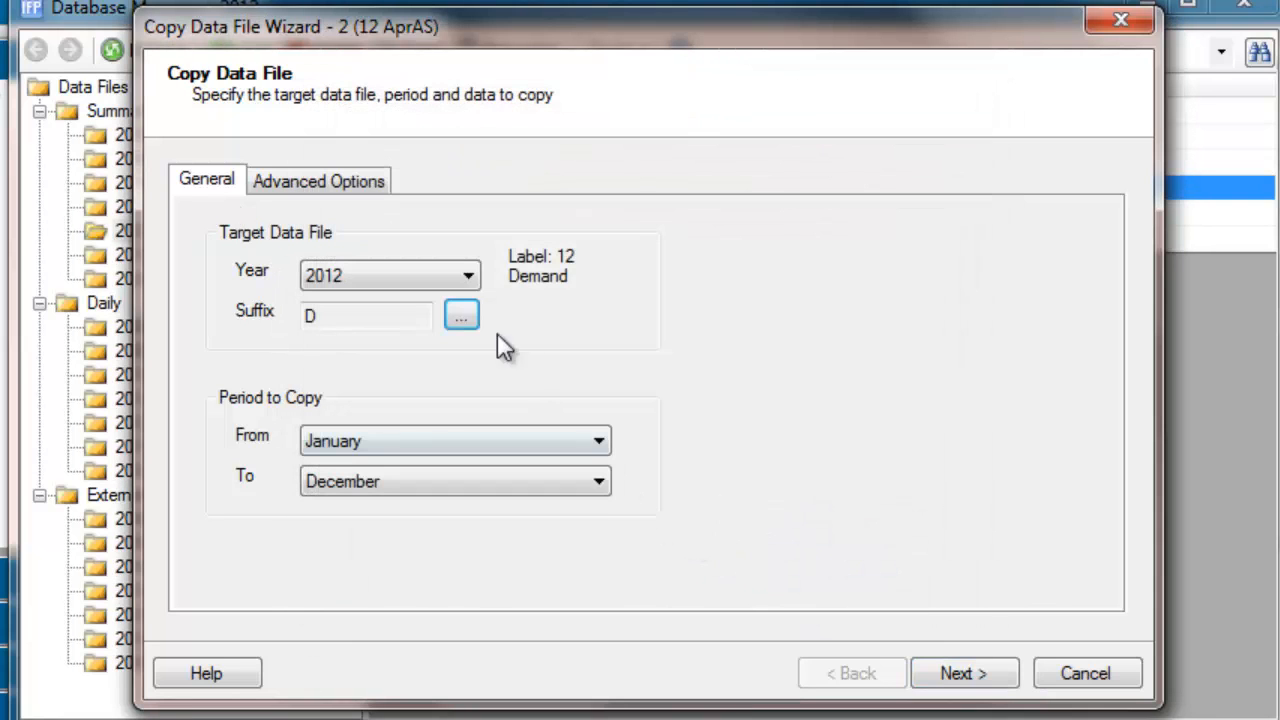
Step: Apply the public General conversion table Convert to Other Countries to the copy and enable clearing the target file first
{"action": "left_click", "coordinate": [358, 189]}
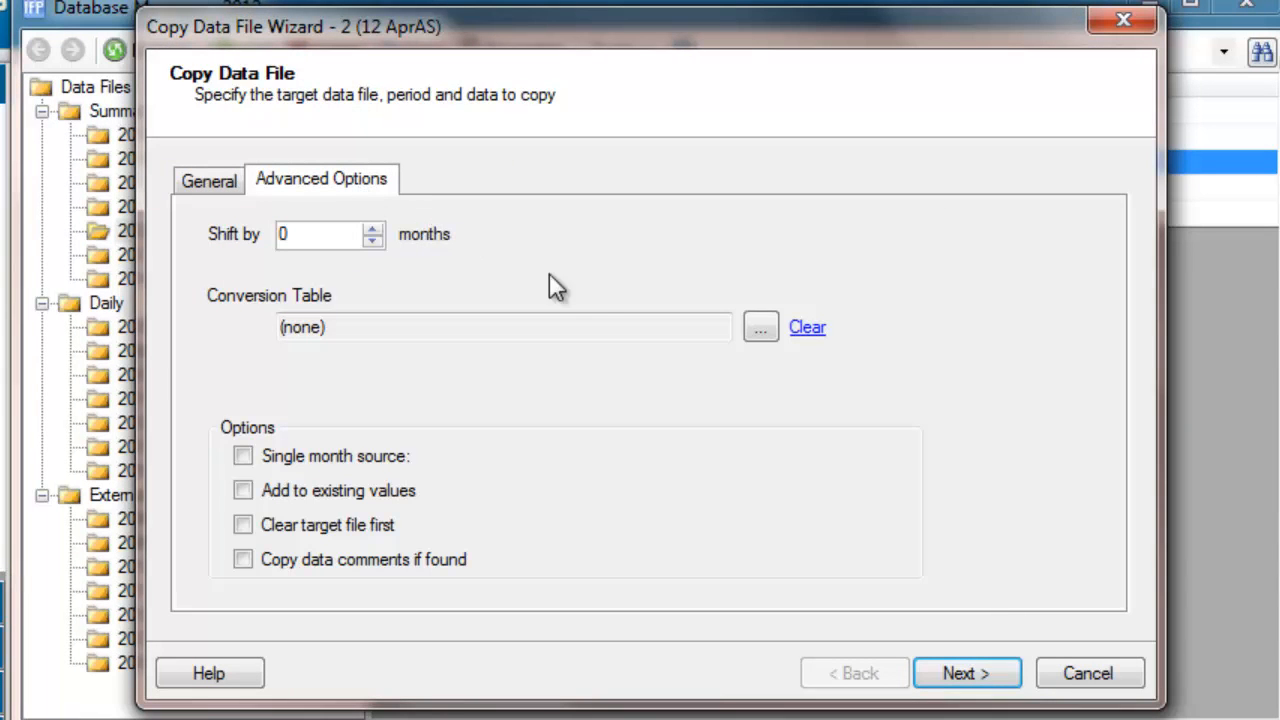
{"action": "left_click", "coordinate": [760, 329]}
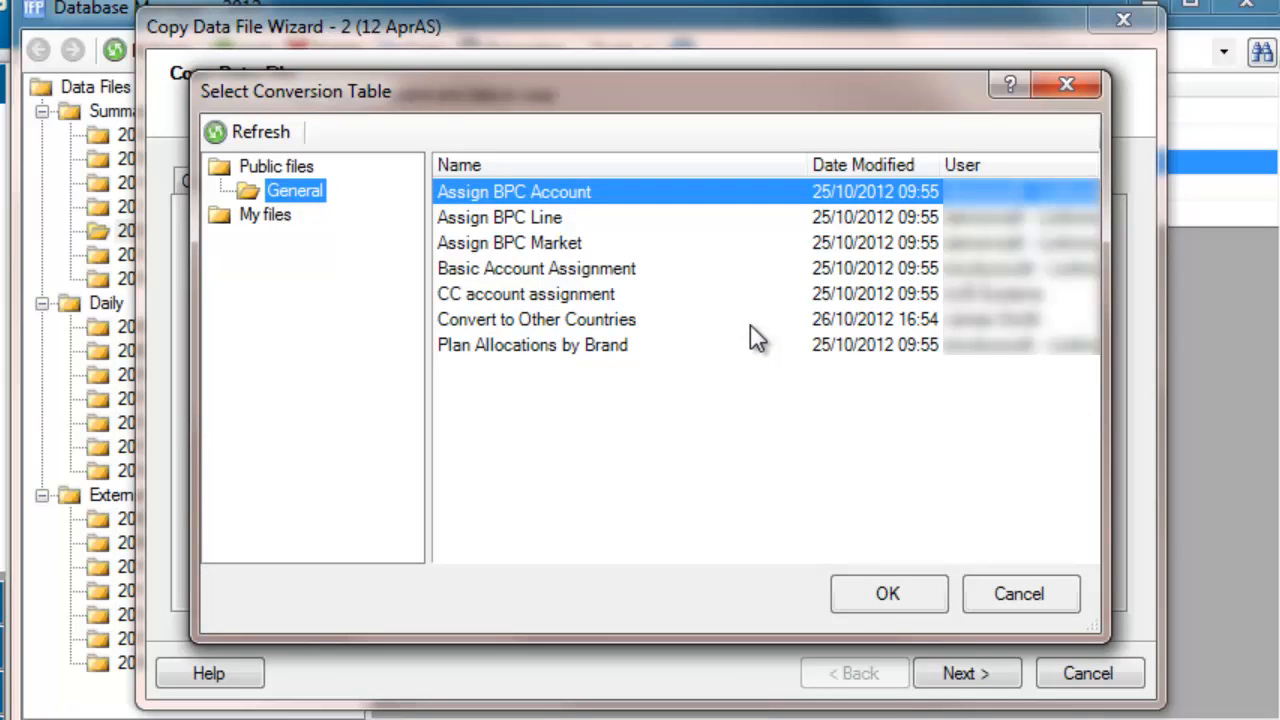
{"action": "left_click", "coordinate": [626, 321]}
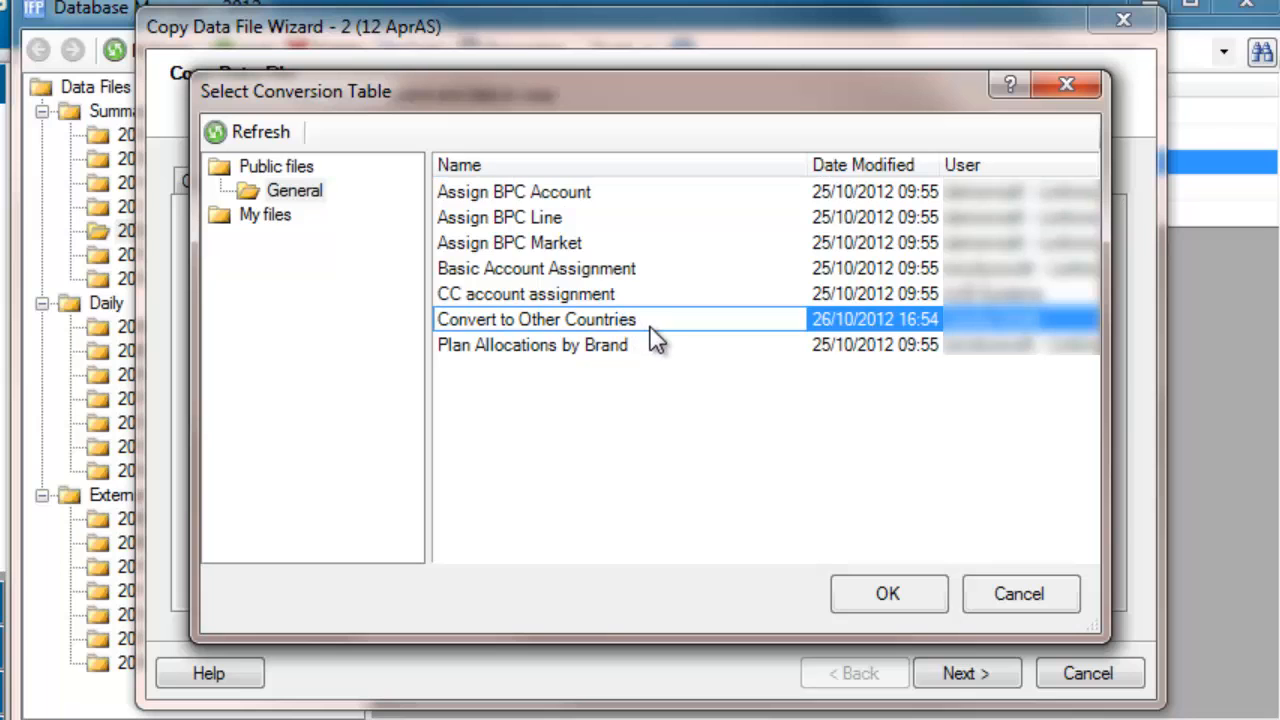
{"action": "left_click", "coordinate": [863, 597]}
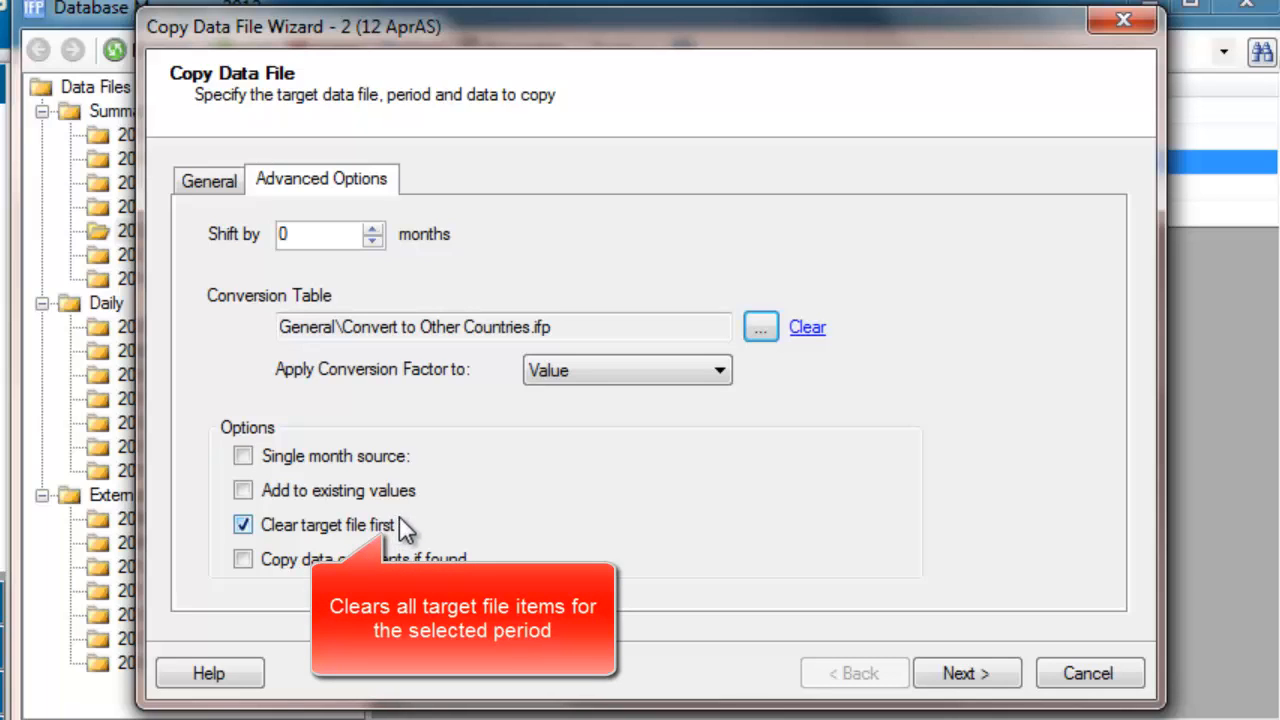
Step: Keep the remaining wizard defaults and run the copy of 12 AprAS into 12 Demand
{"action": "left_click", "coordinate": [958, 674]}
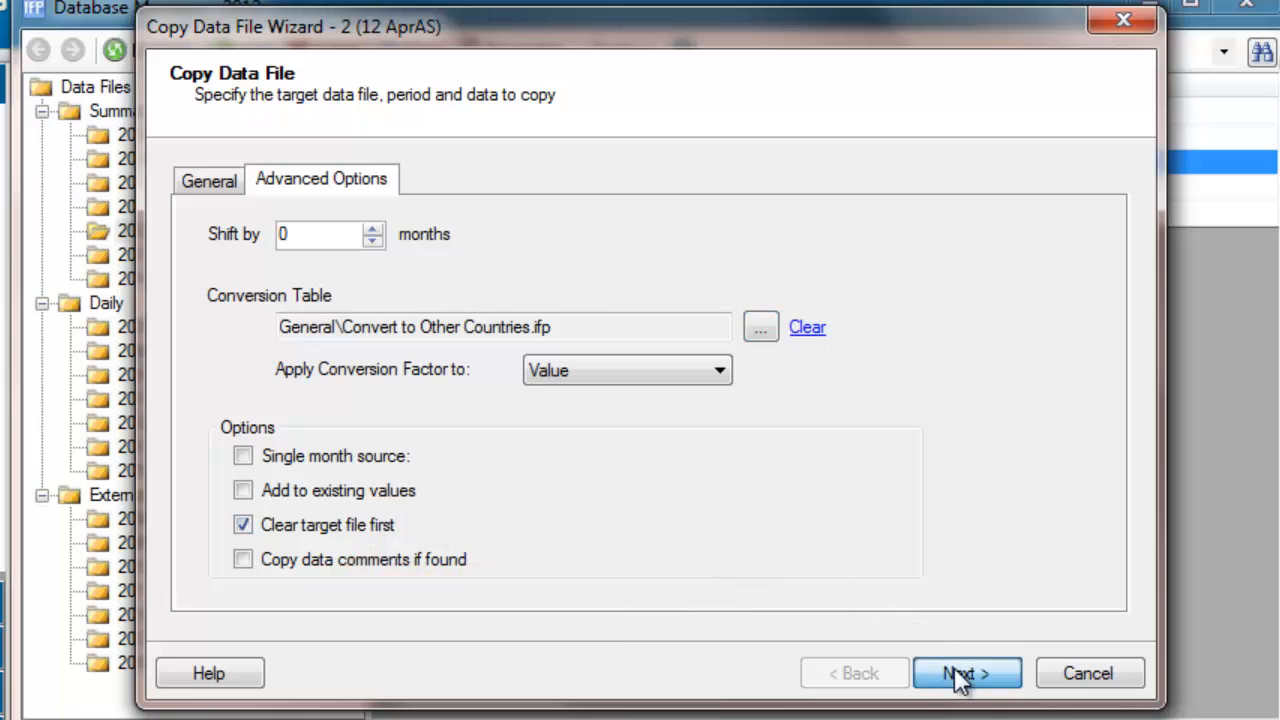
{"action": "left_click", "coordinate": [958, 674]}
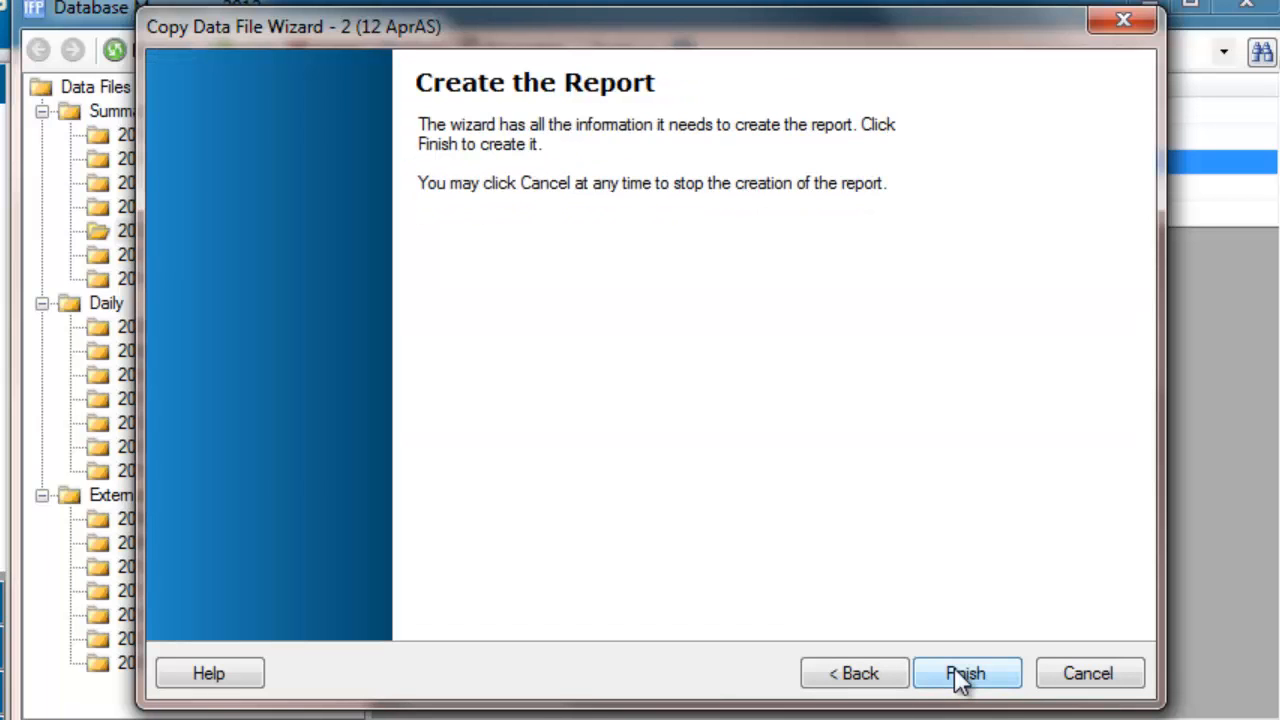
{"action": "left_click", "coordinate": [960, 676]}
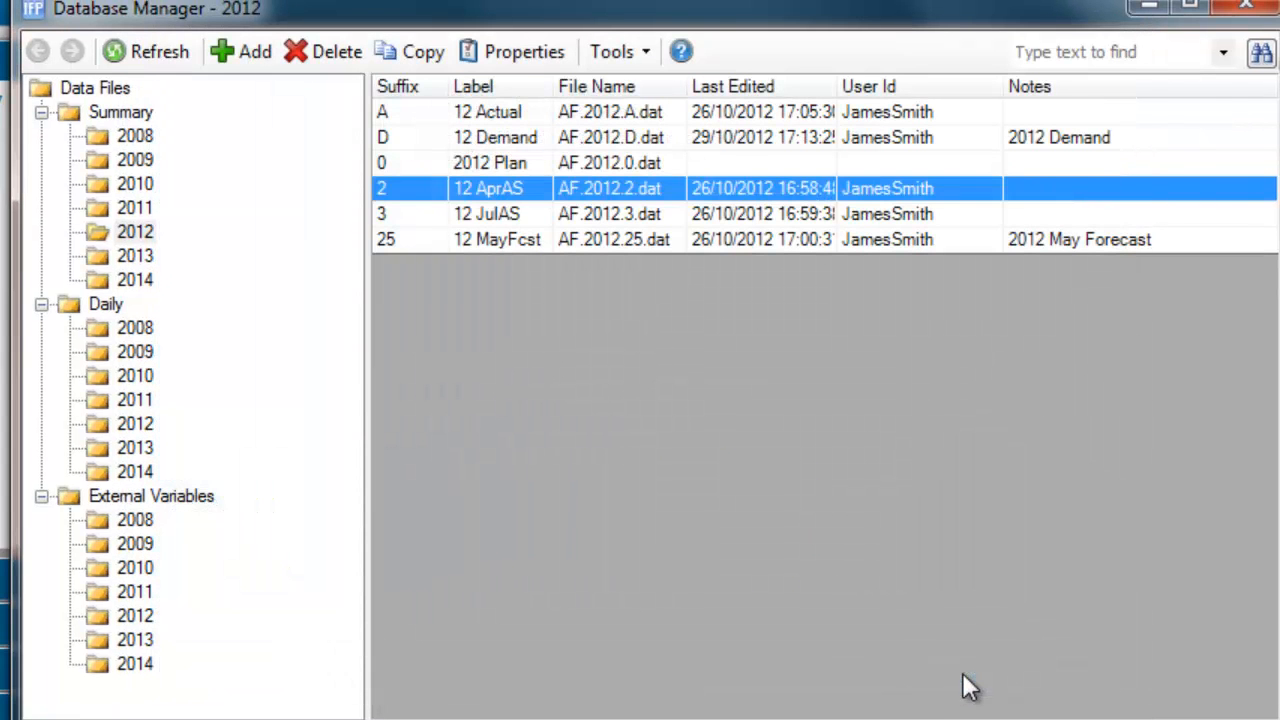